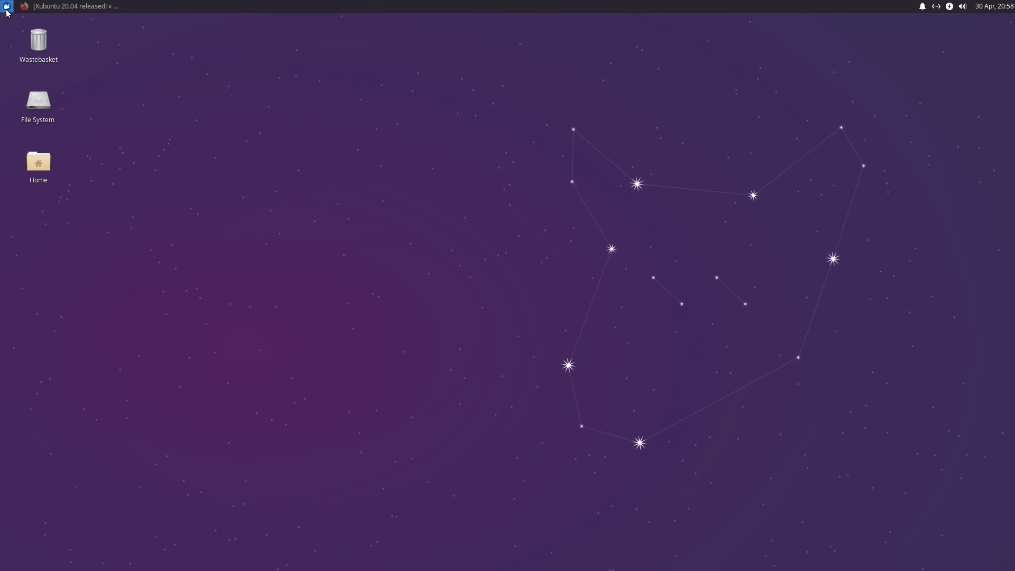
# Step: Browse the Education, Games, Graphics, Internet and Multimedia categories of the applications menu, then close it
pyautogui.click(8, 8)
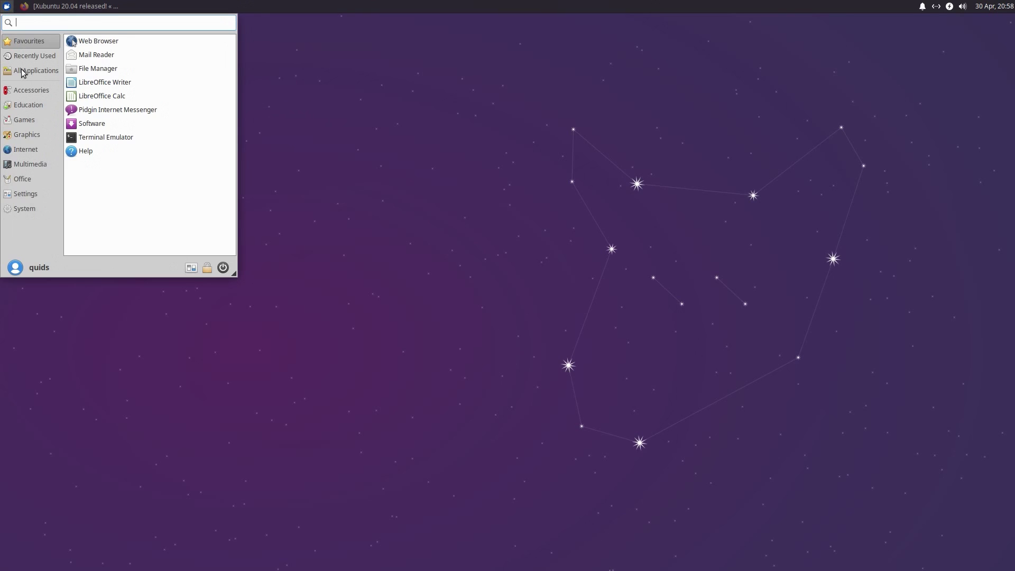
pyautogui.click(33, 105)
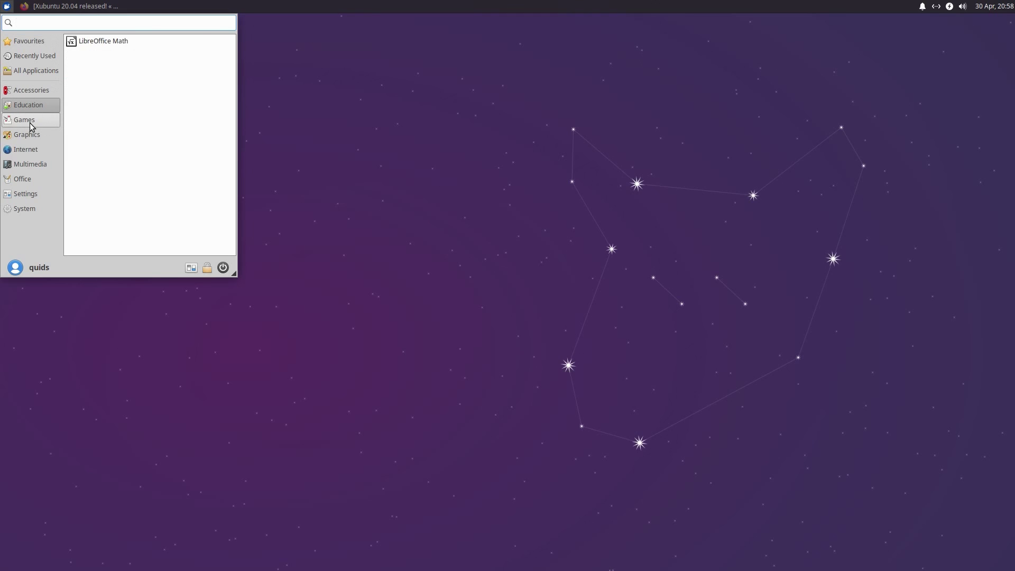
pyautogui.click(30, 124)
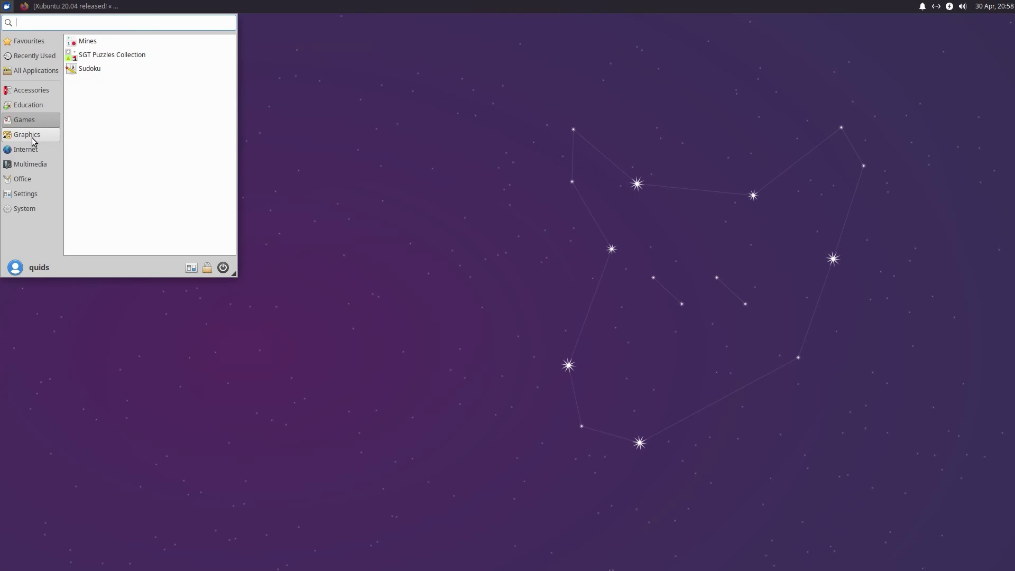
pyautogui.click(33, 136)
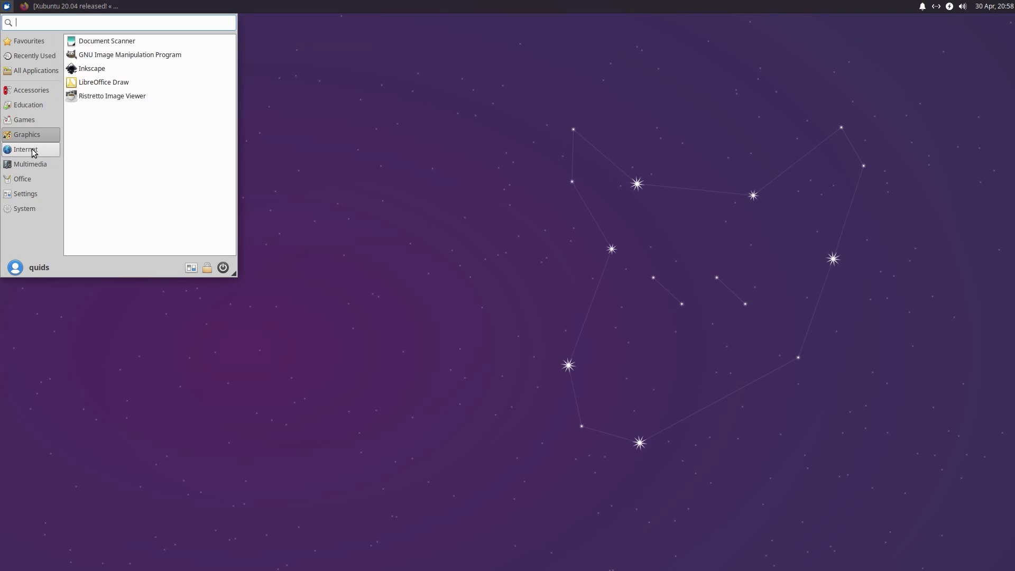
pyautogui.click(32, 151)
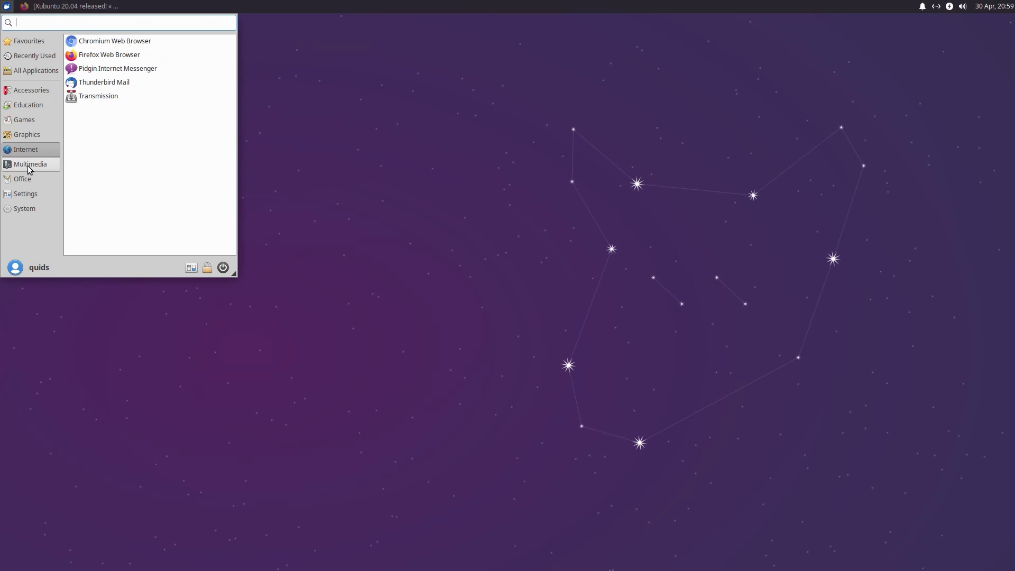
pyautogui.click(28, 167)
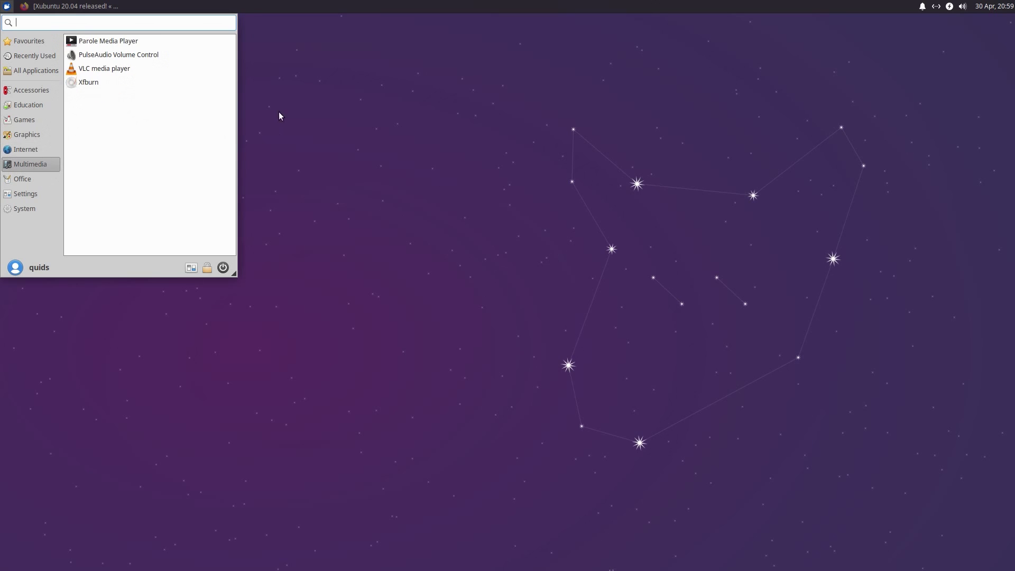
pyautogui.click(342, 109)
# Step: Restore the Firefox 'Xubuntu 20.04 released!' article window over the desktop and scroll through it
pyautogui.click(37, 13)
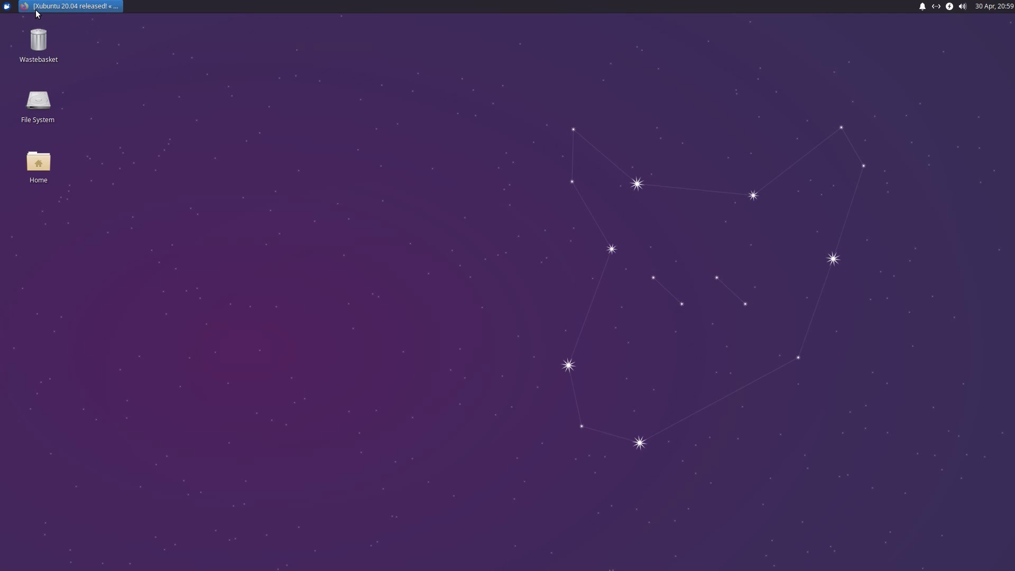
pyautogui.click(34, 9)
pyautogui.click(33, 8)
pyautogui.scroll(6, 429, 214)
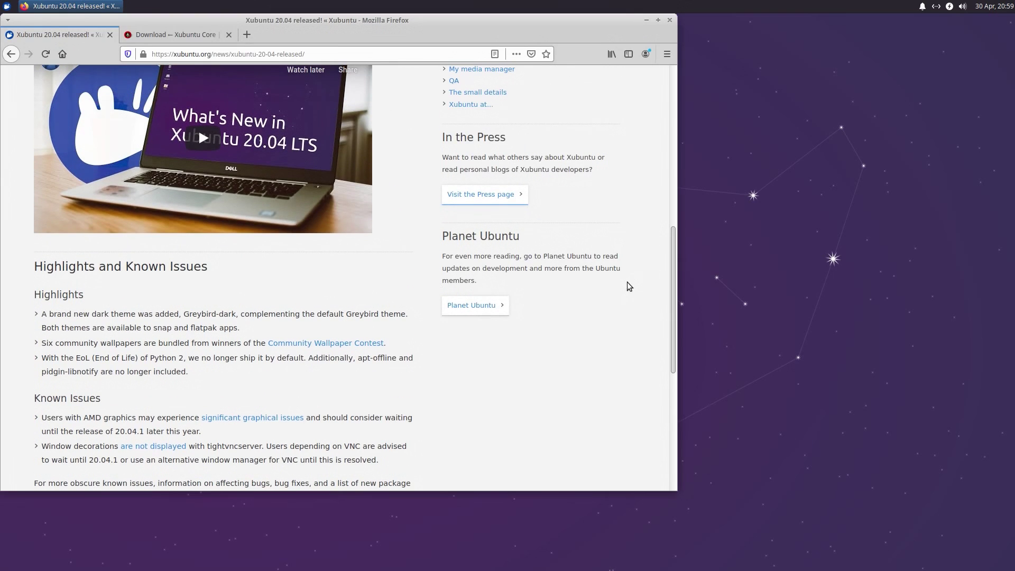
pyautogui.scroll(5, 630, 286)
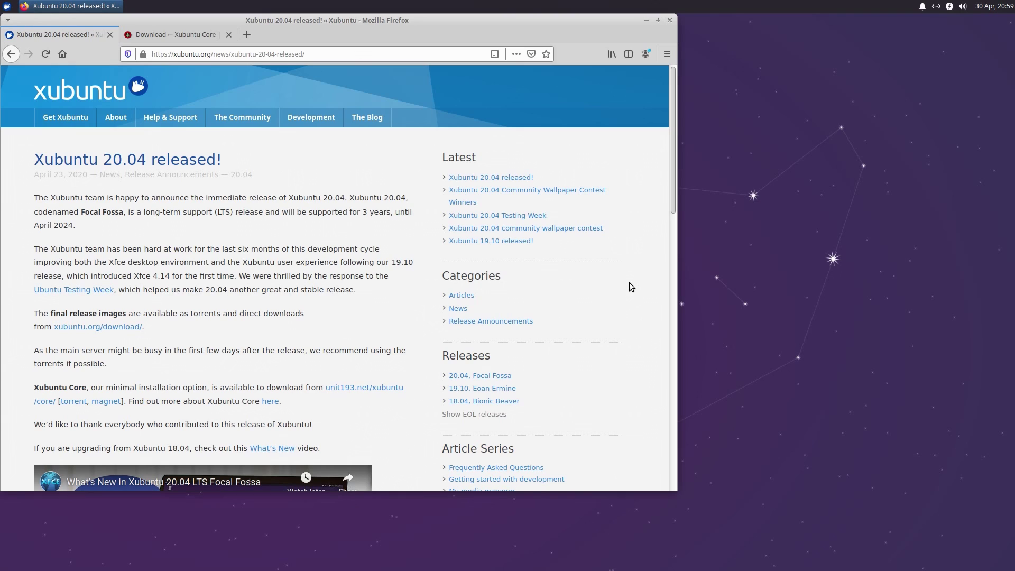
pyautogui.scroll(-10, 630, 282)
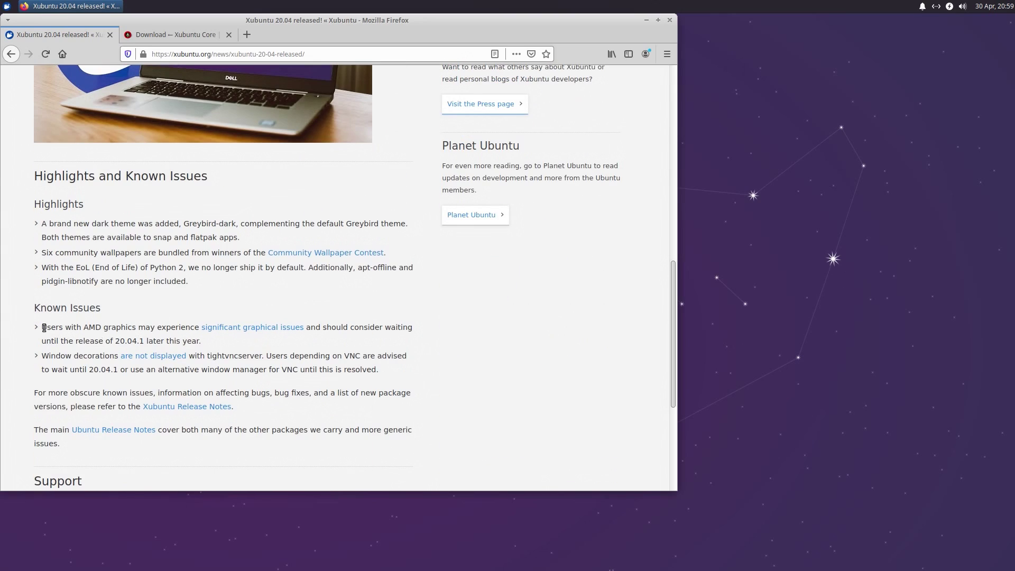
# Step: Highlight, then deselect, the AMD graphics and Window decorations known-issue sentences
pyautogui.moveTo(43, 328); pyautogui.dragTo(303, 341)
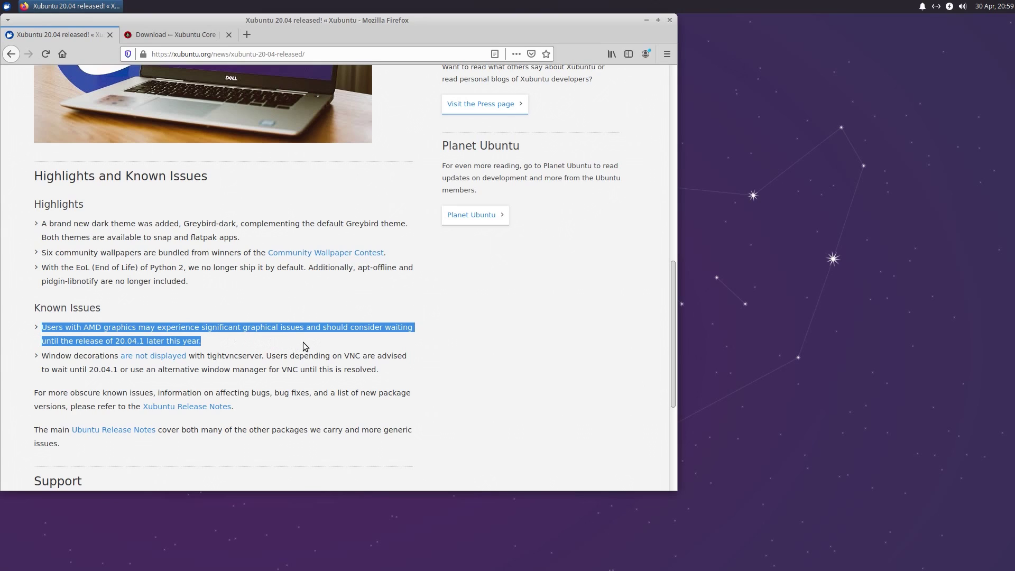
pyautogui.click(251, 339)
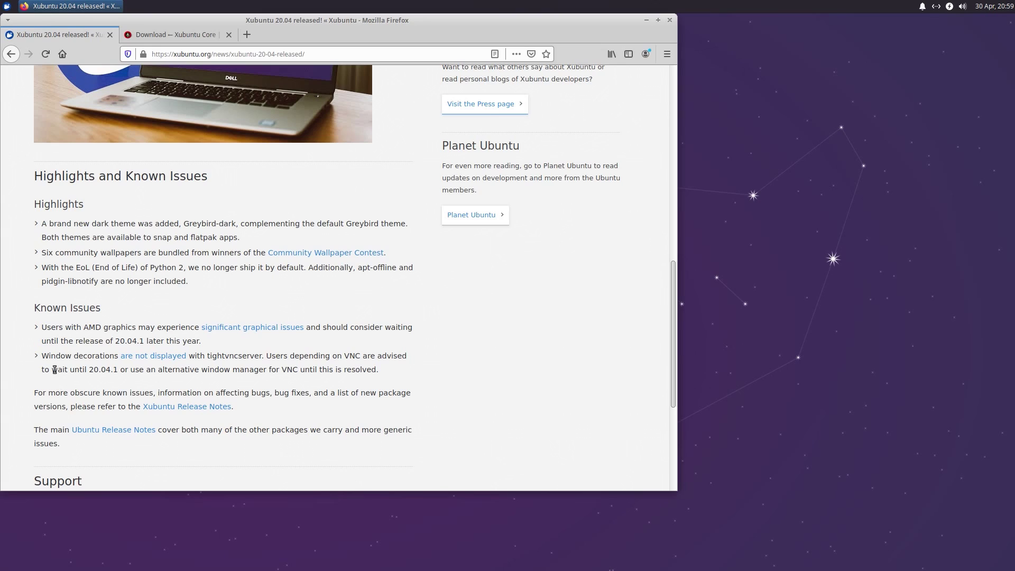
pyautogui.moveTo(41, 355); pyautogui.dragTo(280, 359)
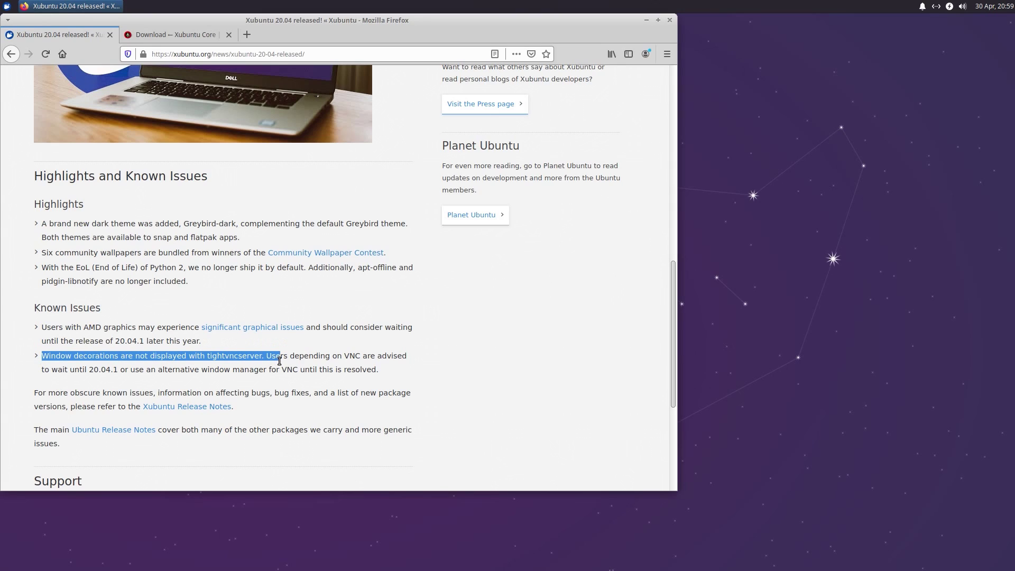
pyautogui.click(423, 355)
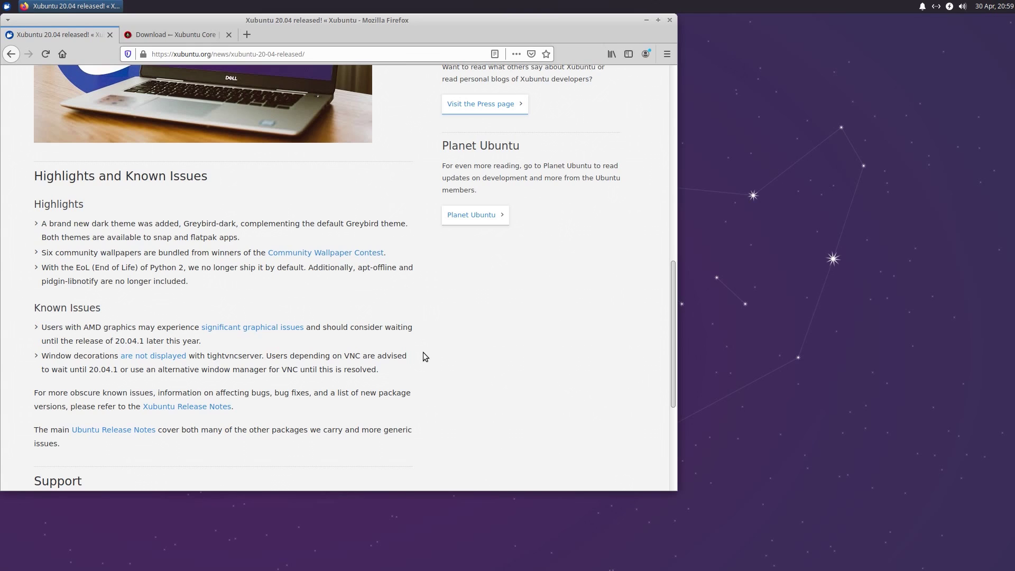
# Step: Scroll the article back up near its top
pyautogui.scroll(-3, 422, 352)
pyautogui.scroll(4, 421, 353)
pyautogui.scroll(7, 421, 353)
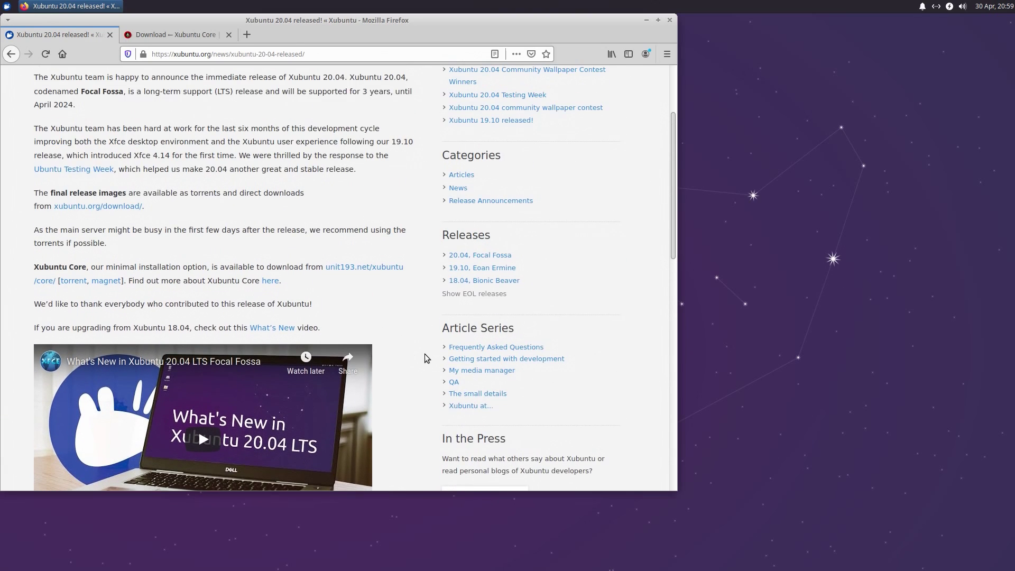
pyautogui.scroll(3, 424, 354)
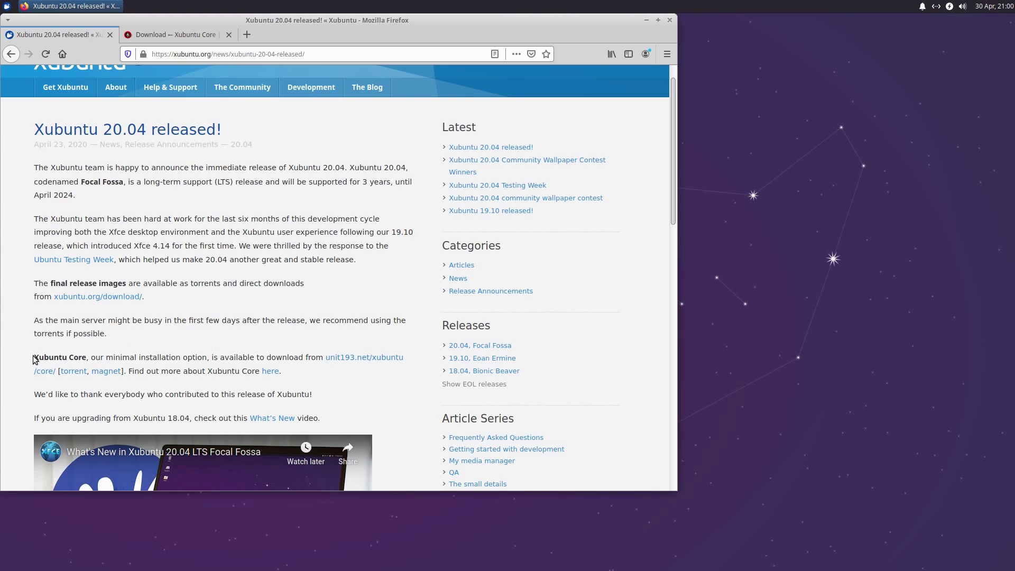
pyautogui.moveTo(33, 360); pyautogui.dragTo(316, 369)
pyautogui.click(321, 368)
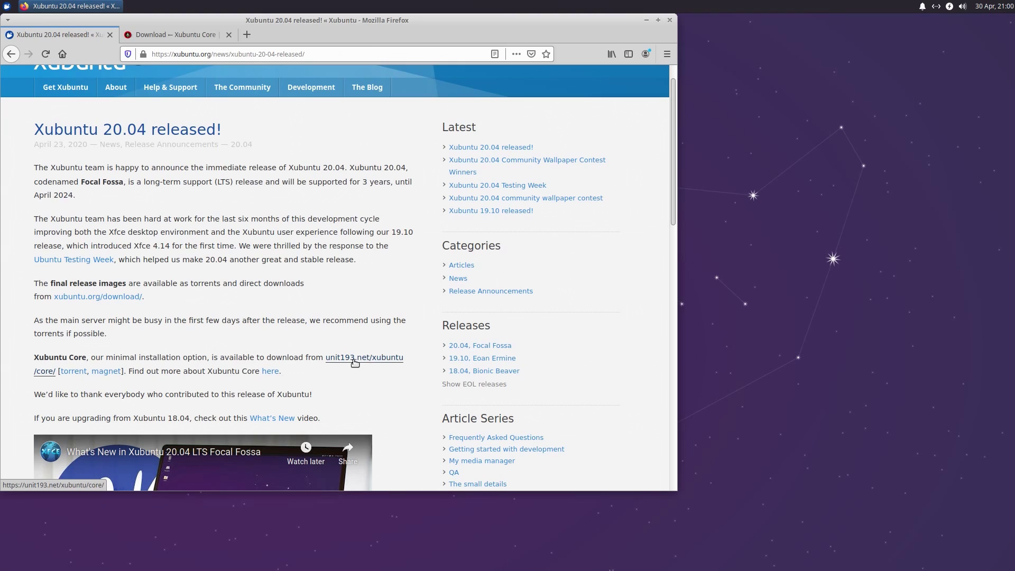
pyautogui.click(183, 33)
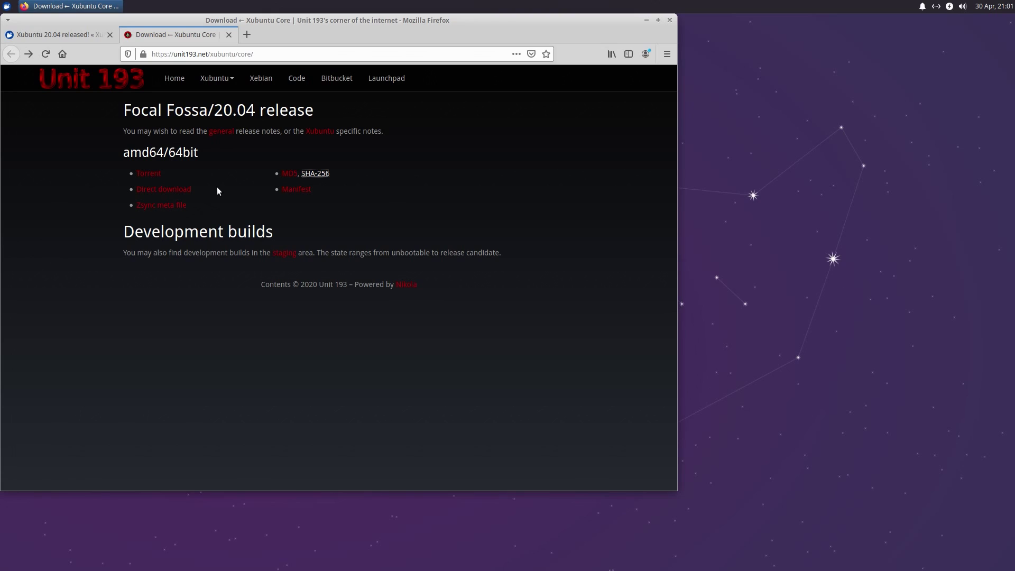
pyautogui.click(186, 190)
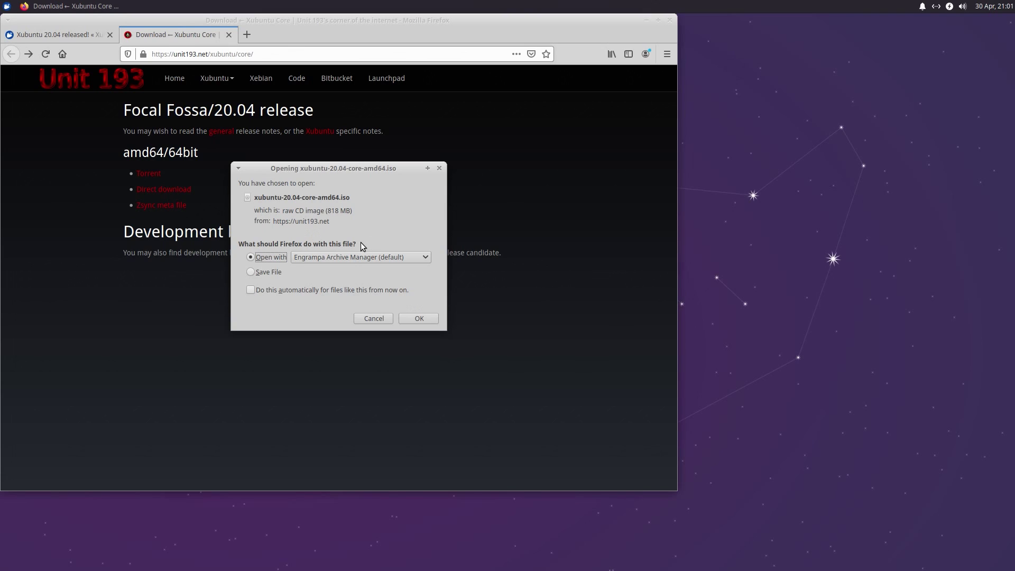
pyautogui.click(371, 319)
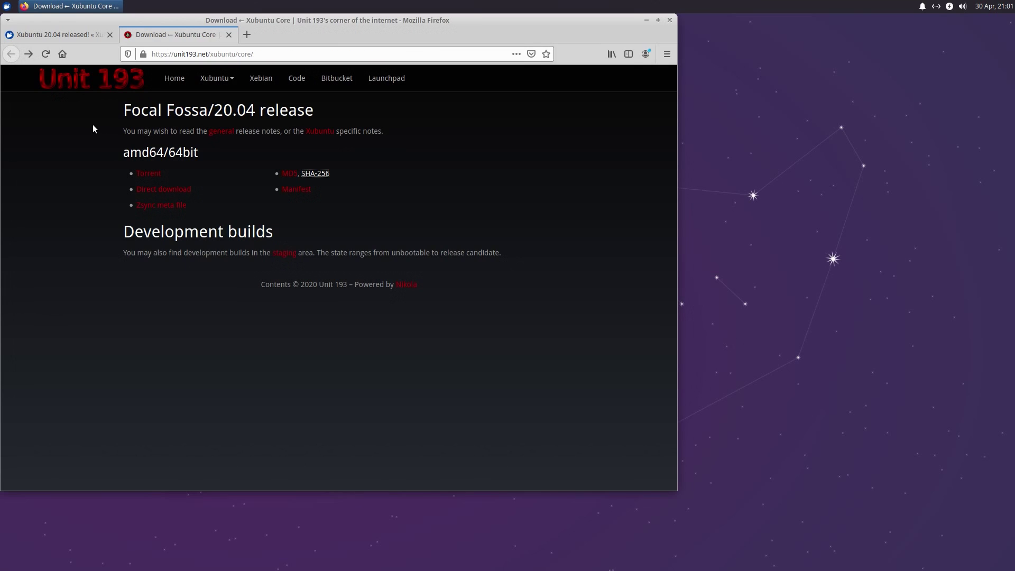
pyautogui.click(59, 34)
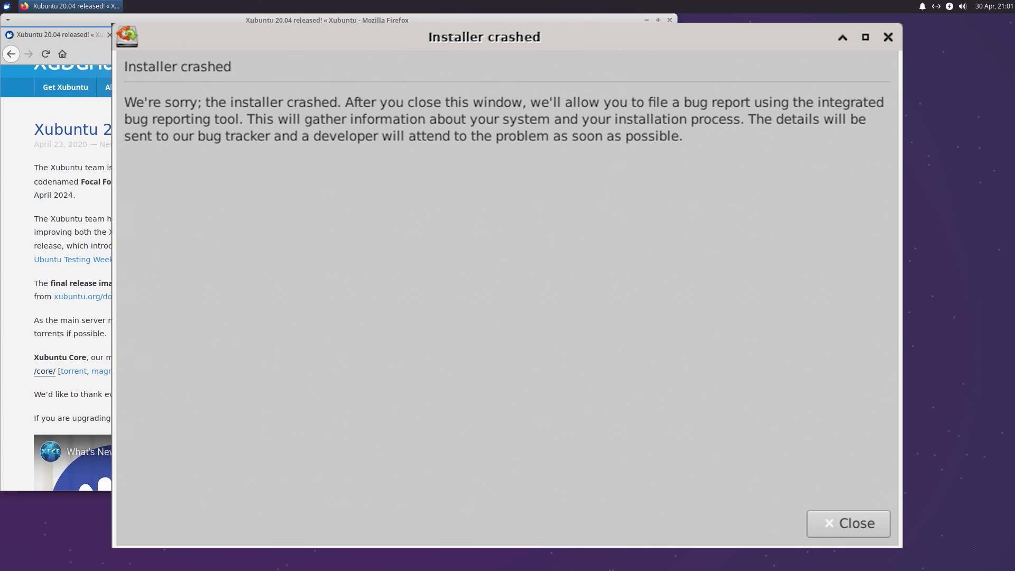
# Step: Dismiss the Installer crashed notice with Enter
pyautogui.press('Return')
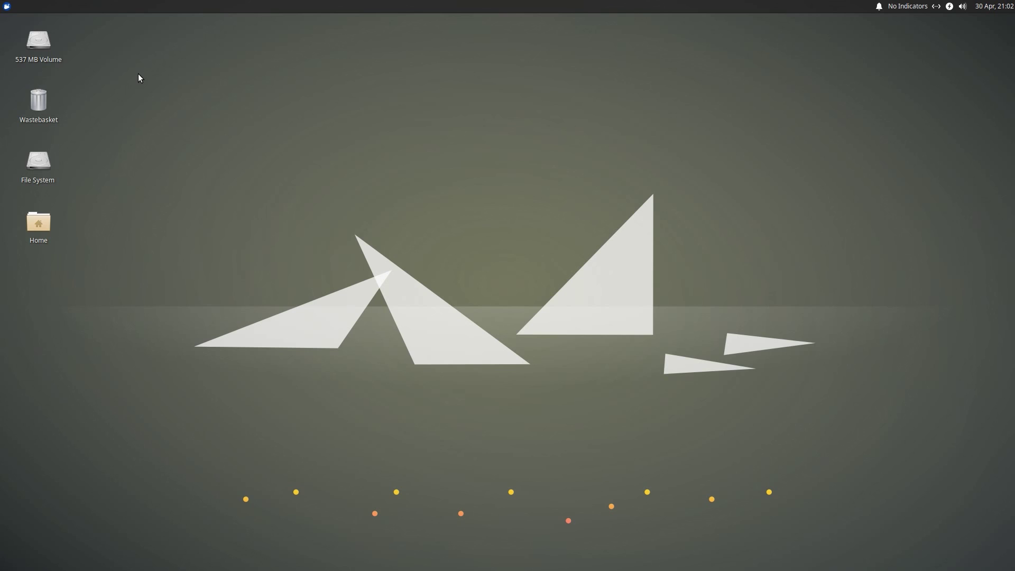
pyautogui.rightClick(42, 40)
pyautogui.click(62, 45)
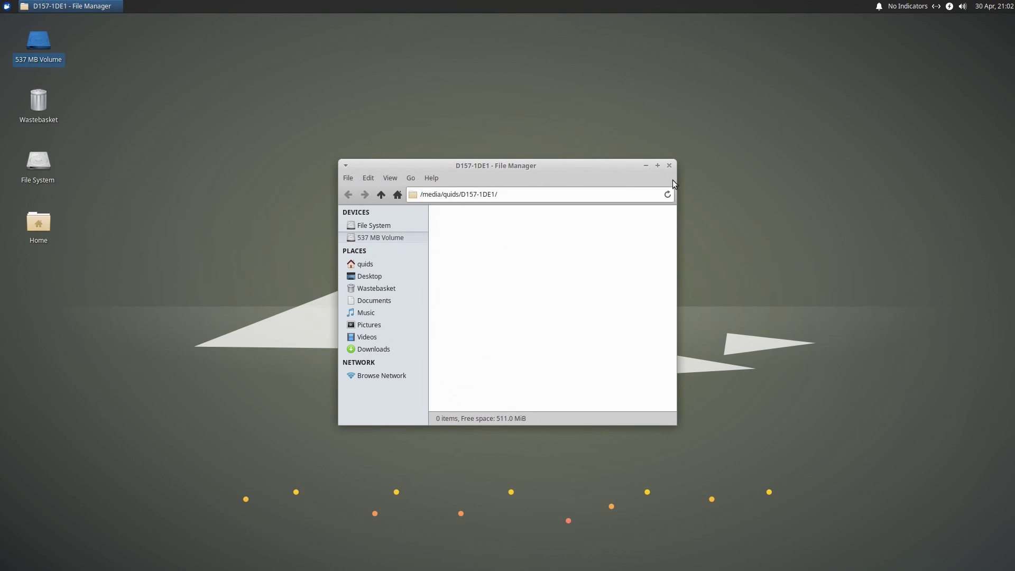
pyautogui.click(669, 167)
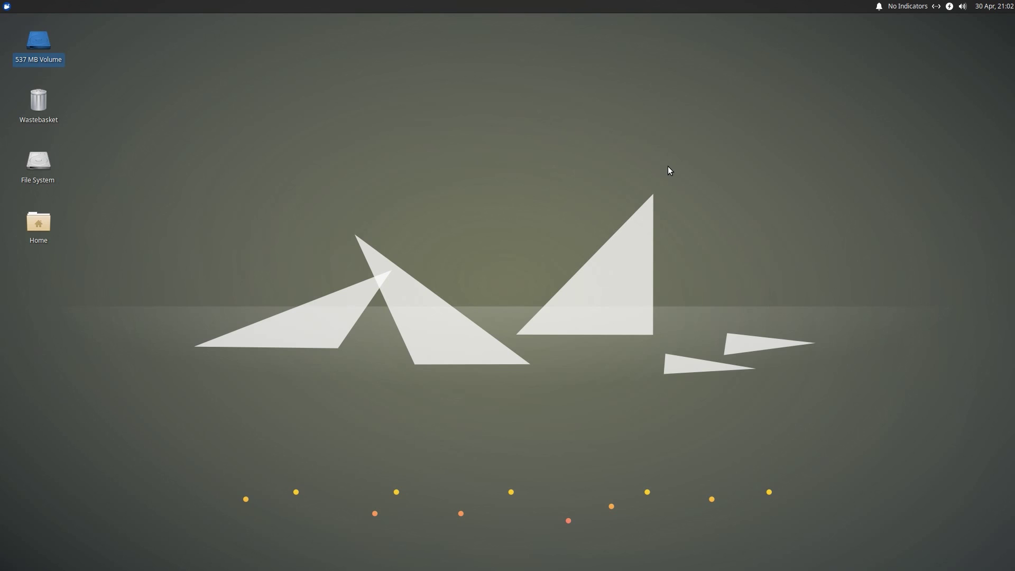
pyautogui.click(13, 33)
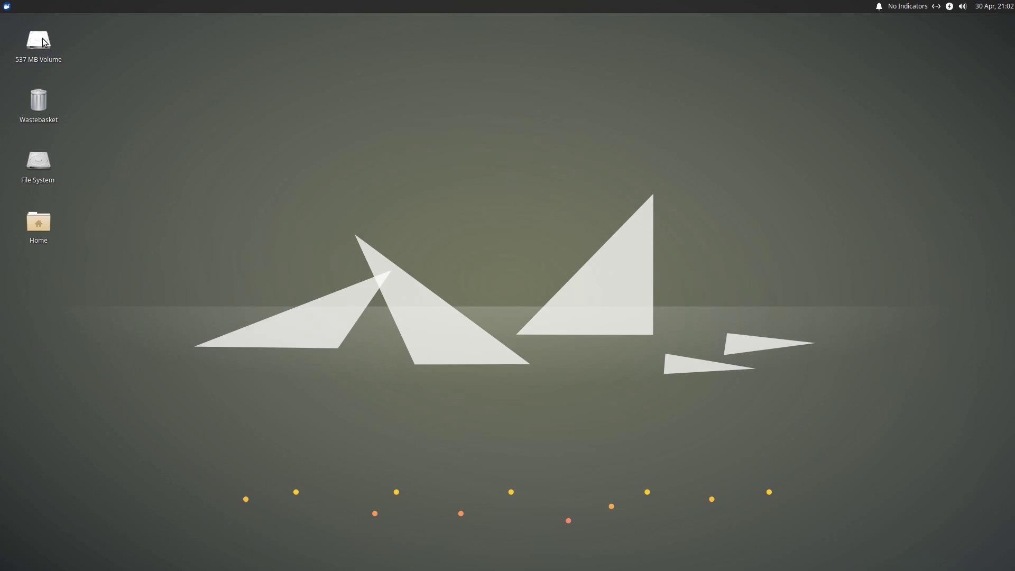
# Step: Browse the Accessories, Multimedia and Settings categories in the Whisker Menu
pyautogui.click(5, 9)
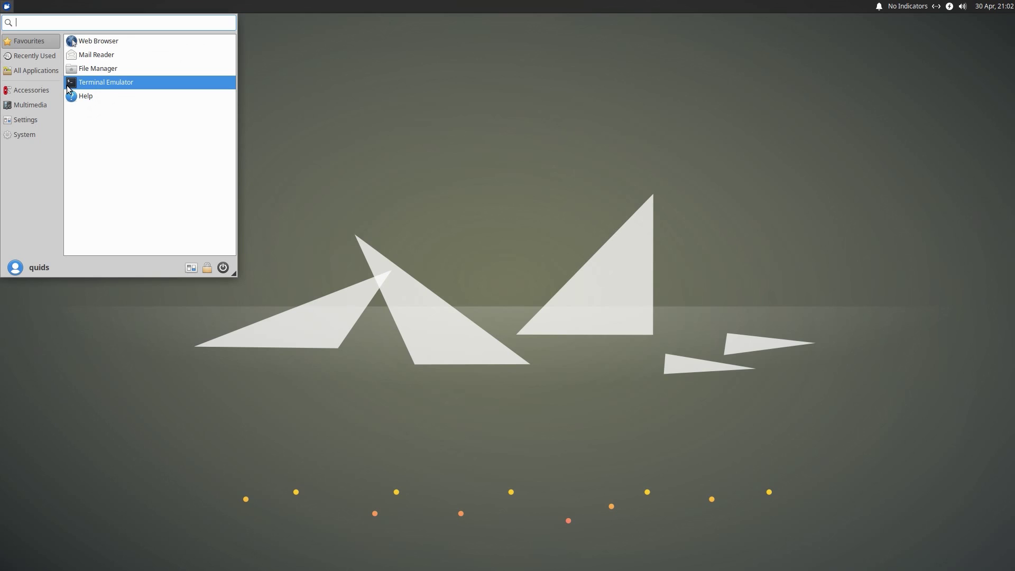
pyautogui.click(40, 90)
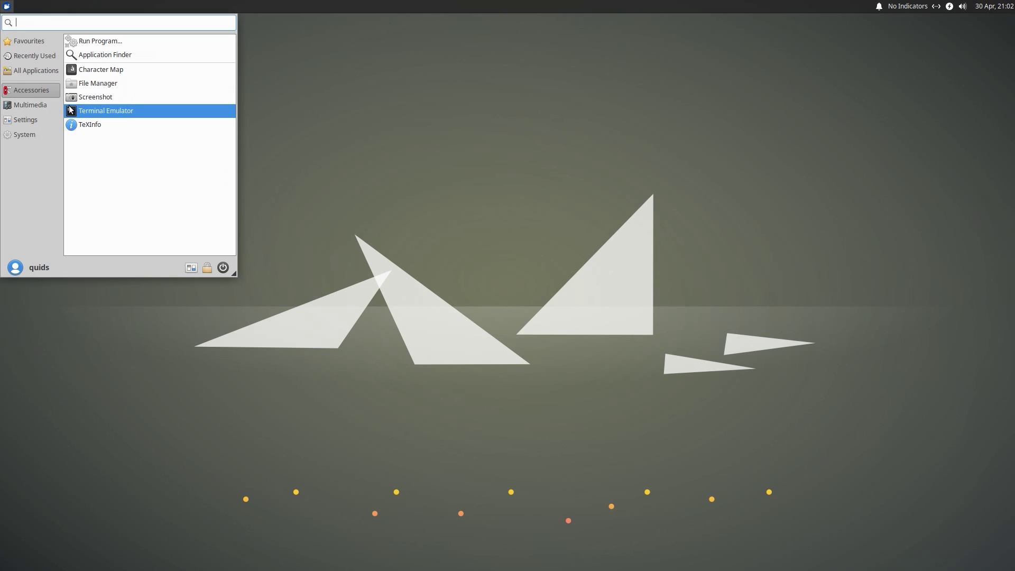
pyautogui.click(39, 109)
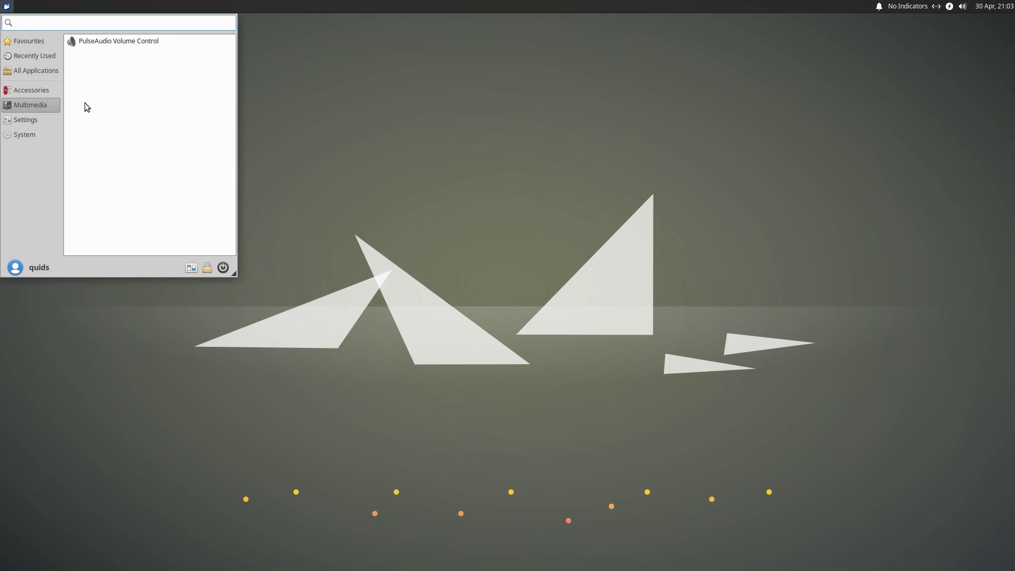
pyautogui.click(43, 119)
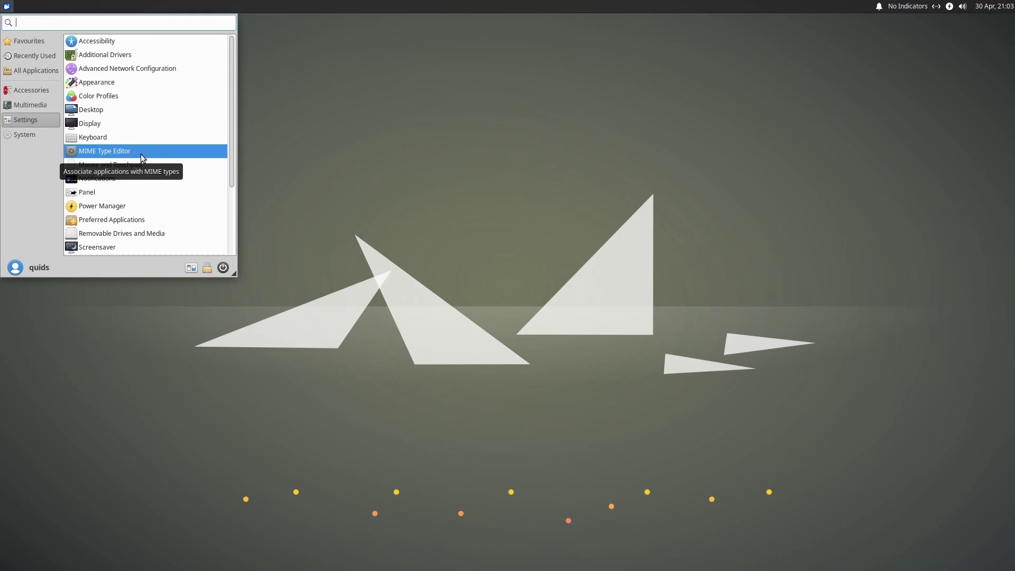
pyautogui.scroll(-3, 141, 164)
pyautogui.scroll(-1, 141, 173)
# Step: Search 'ab' to open About Xfce (version 4.14), then close it
pyautogui.write('ab')
pyautogui.click(52, 44)
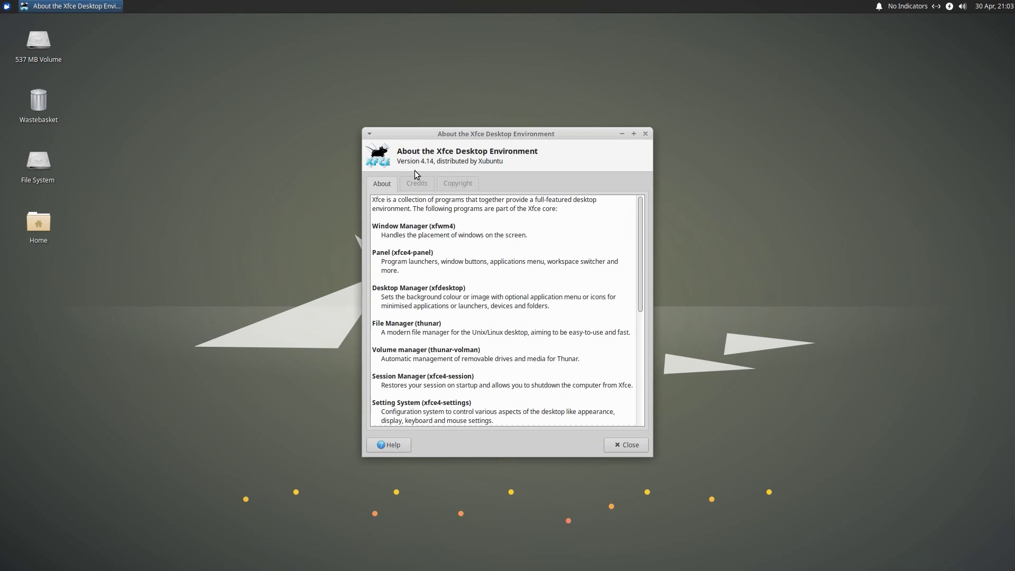
pyautogui.click(645, 134)
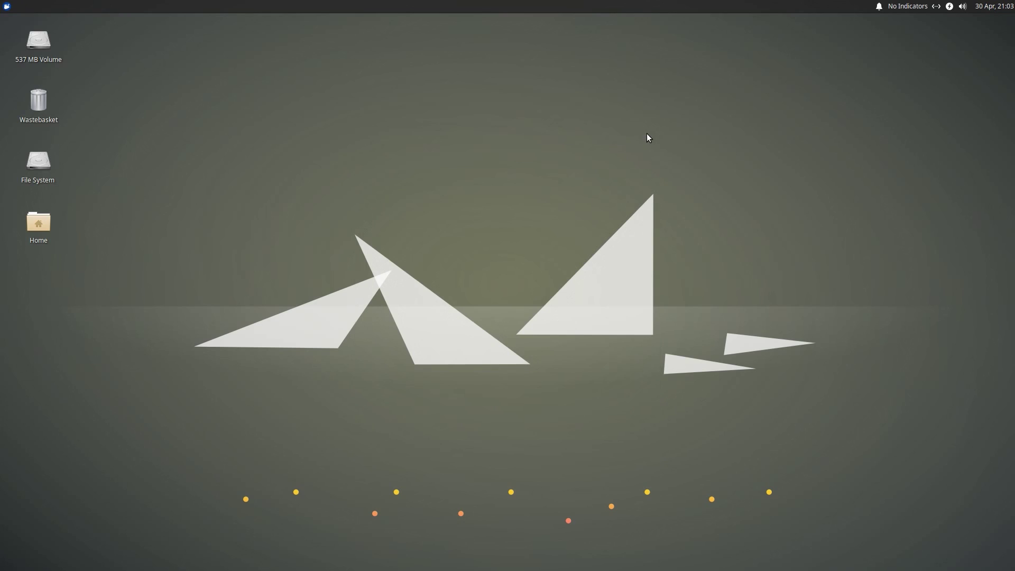
# Step: Search 'scre' in the Whisker Menu and open Screensaver Preferences
pyautogui.click(7, 6)
pyautogui.write('scre')
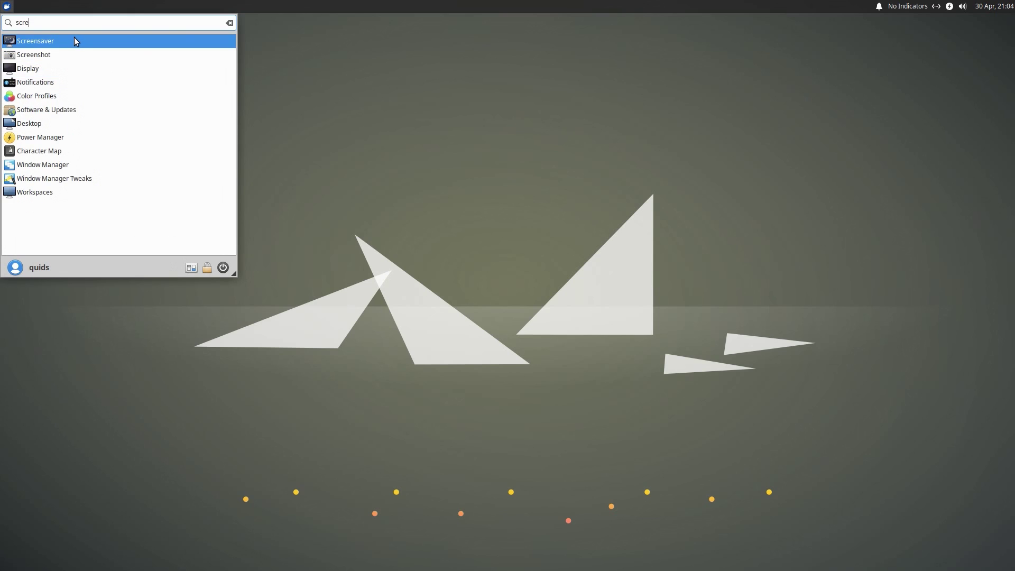
pyautogui.click(74, 40)
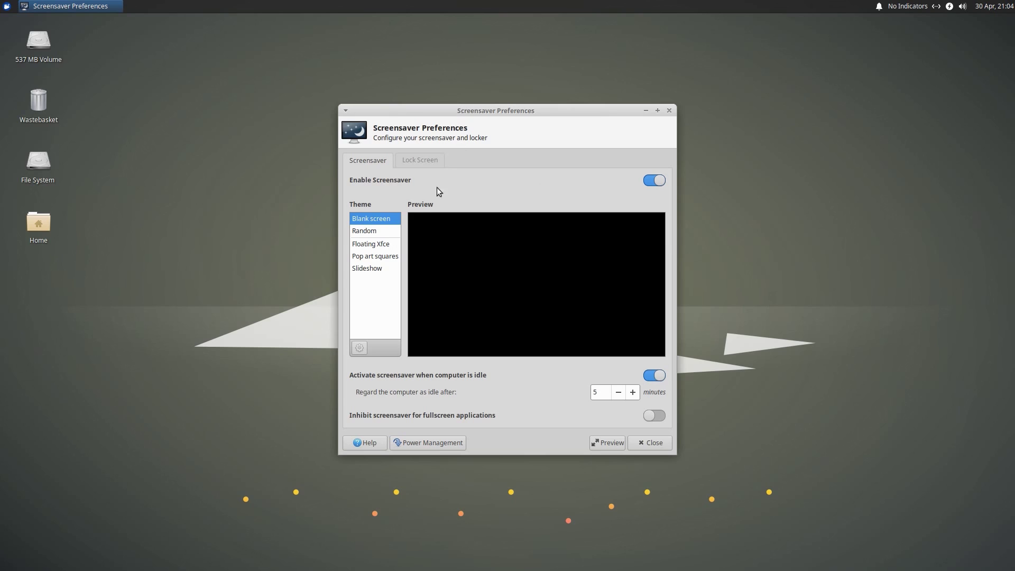
# Step: Preview Random, Floating Xfce, Pop art squares and Slideshow, then keep Pop art squares
pyautogui.click(369, 232)
pyautogui.click(371, 244)
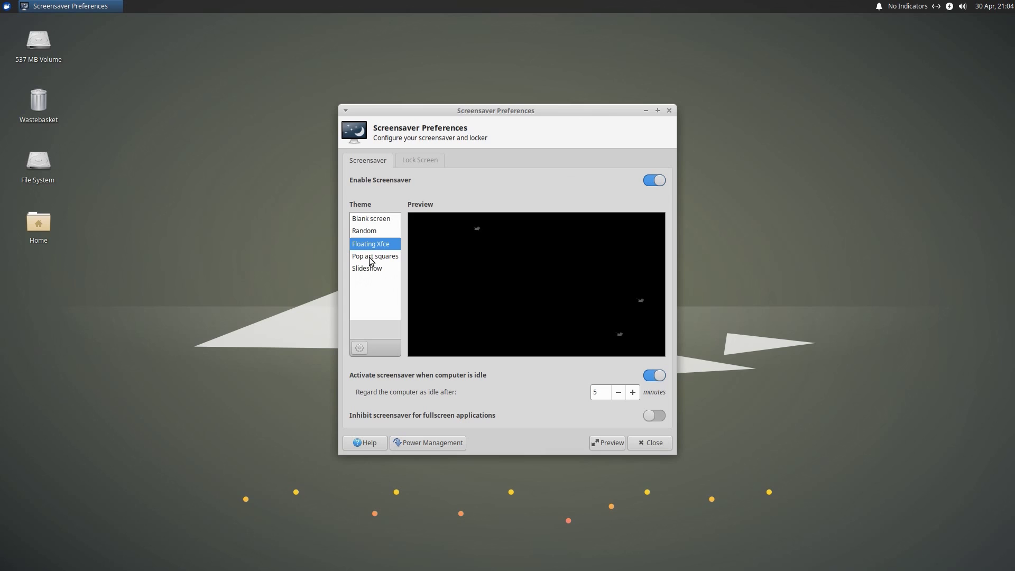
pyautogui.click(368, 257)
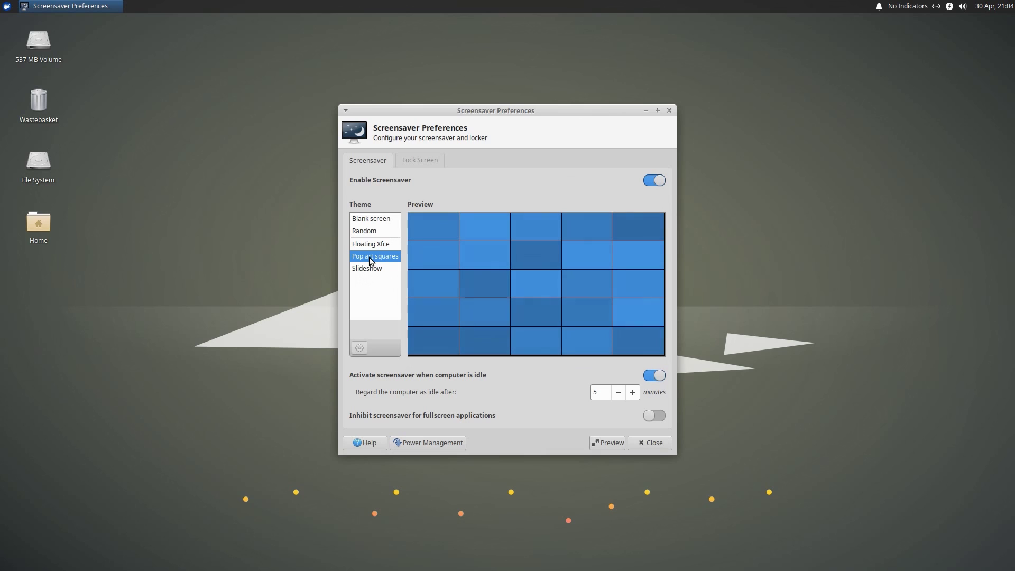
pyautogui.click(372, 269)
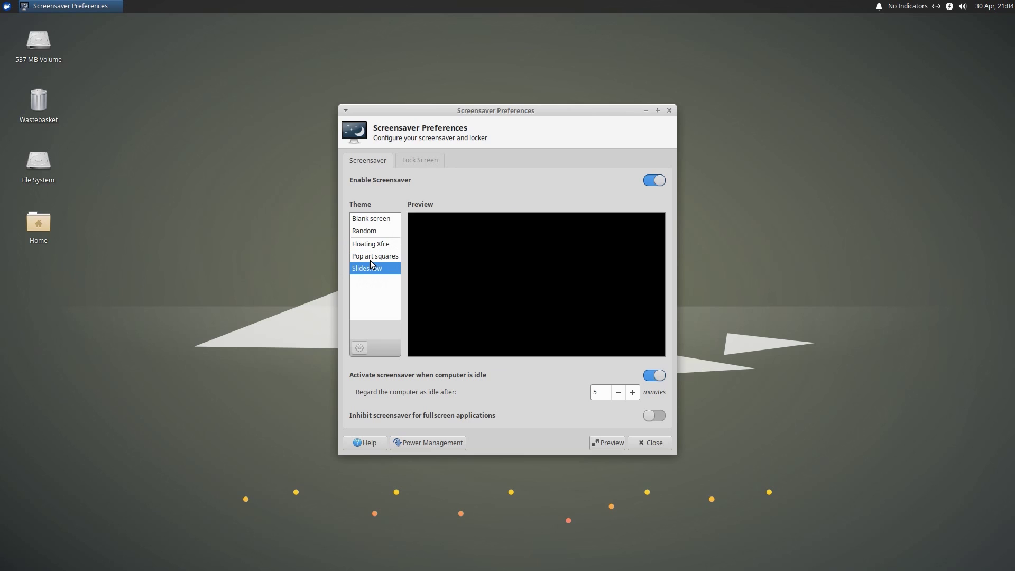
pyautogui.click(372, 258)
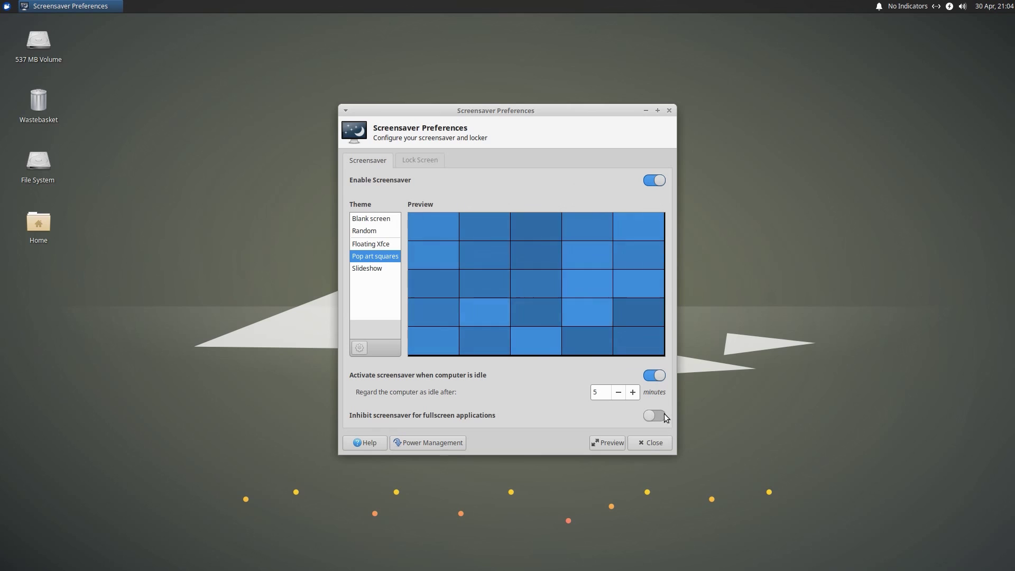
pyautogui.click(649, 442)
pyautogui.click(994, 5)
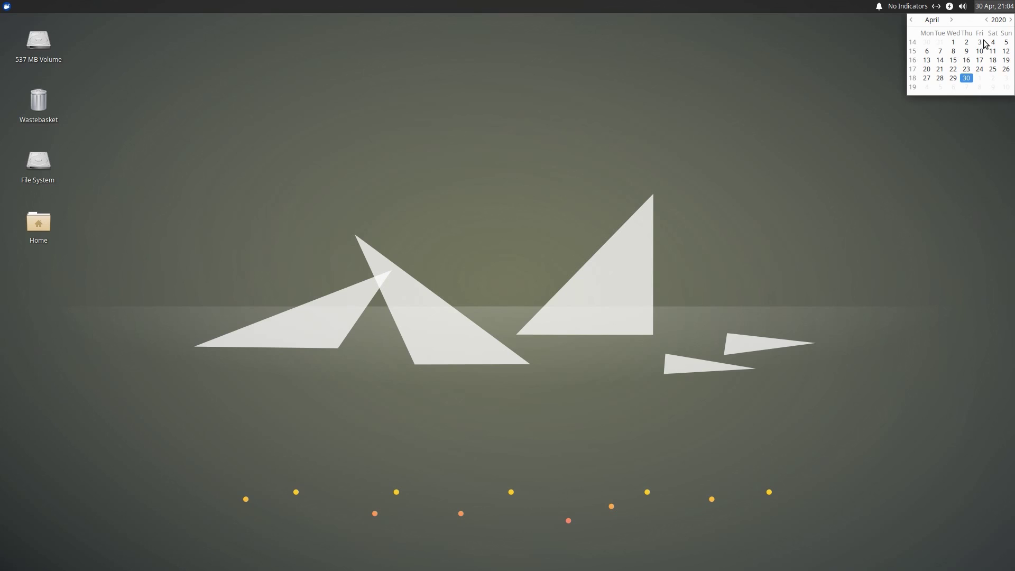
# Step: From the panel bell, open Notification settings and view its empty Applications list
pyautogui.click(878, 5)
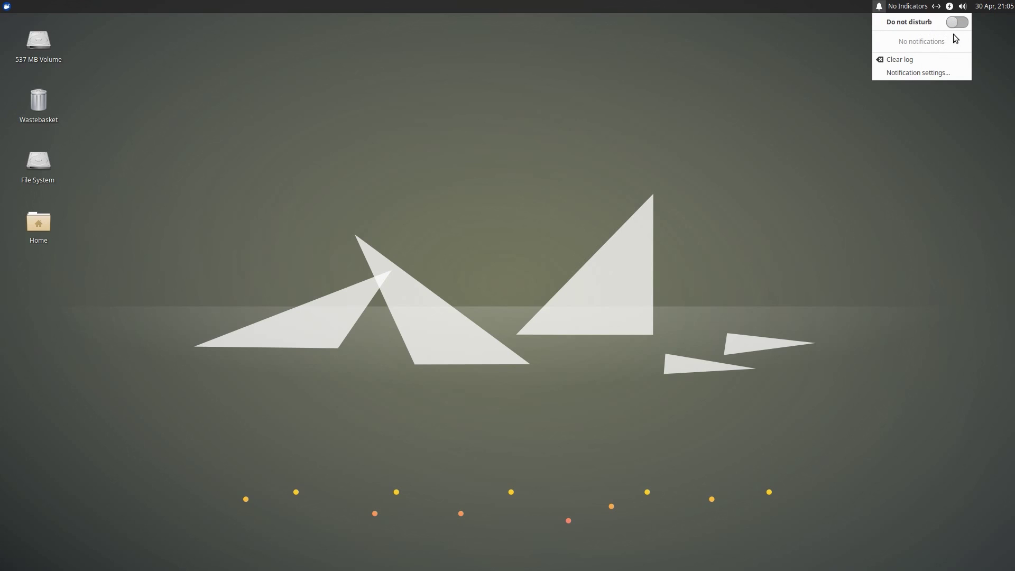
pyautogui.click(930, 74)
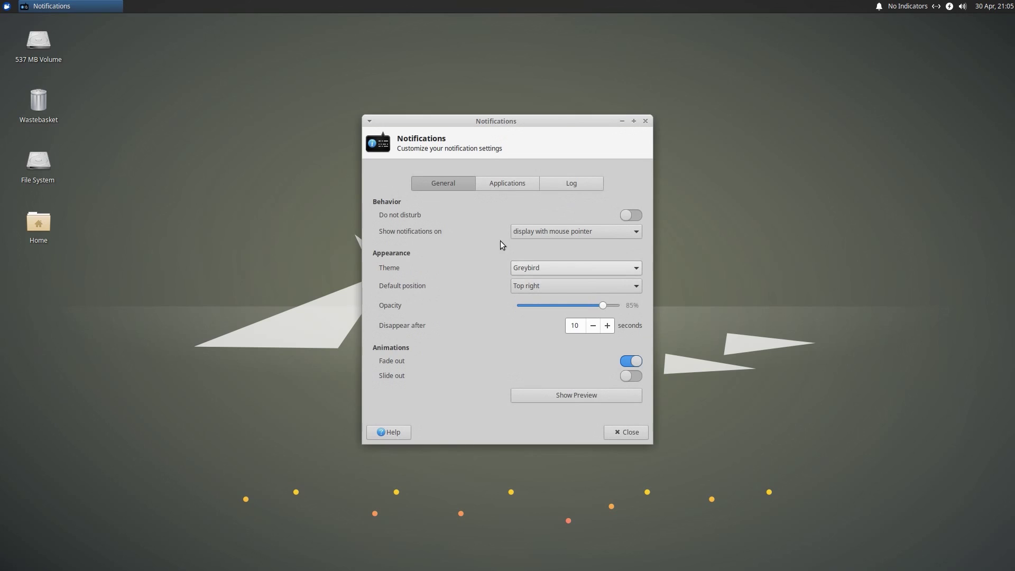
pyautogui.click(497, 184)
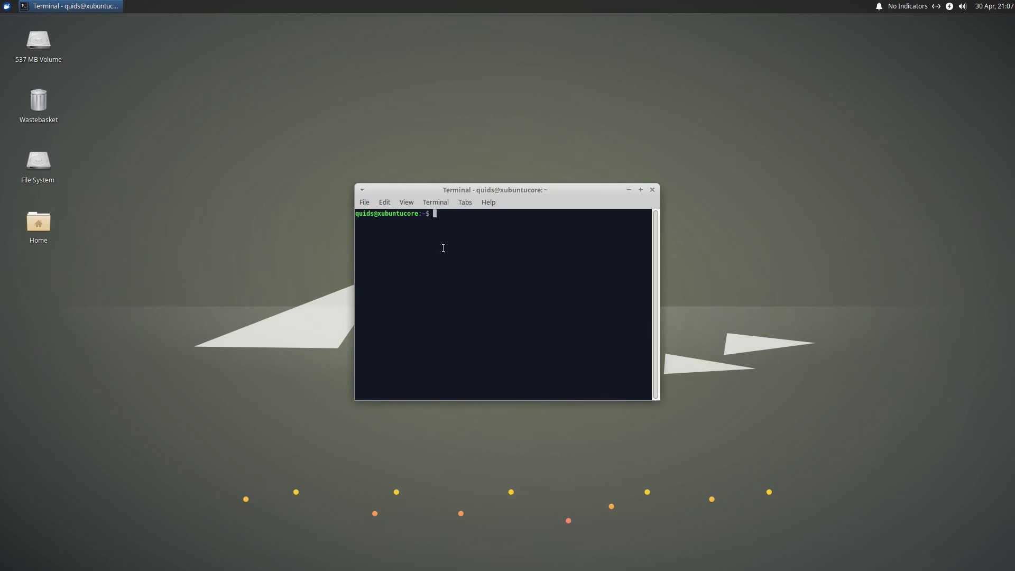
# Step: Run free -m, snap list and uname -a in a maximized terminal
pyautogui.write('free -m')
pyautogui.press('Return')
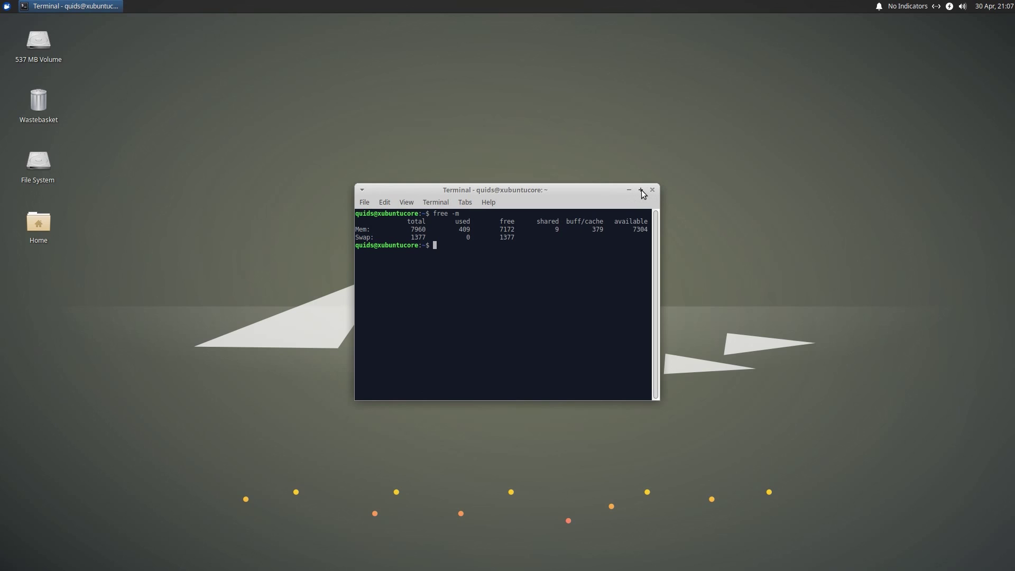
pyautogui.click(641, 190)
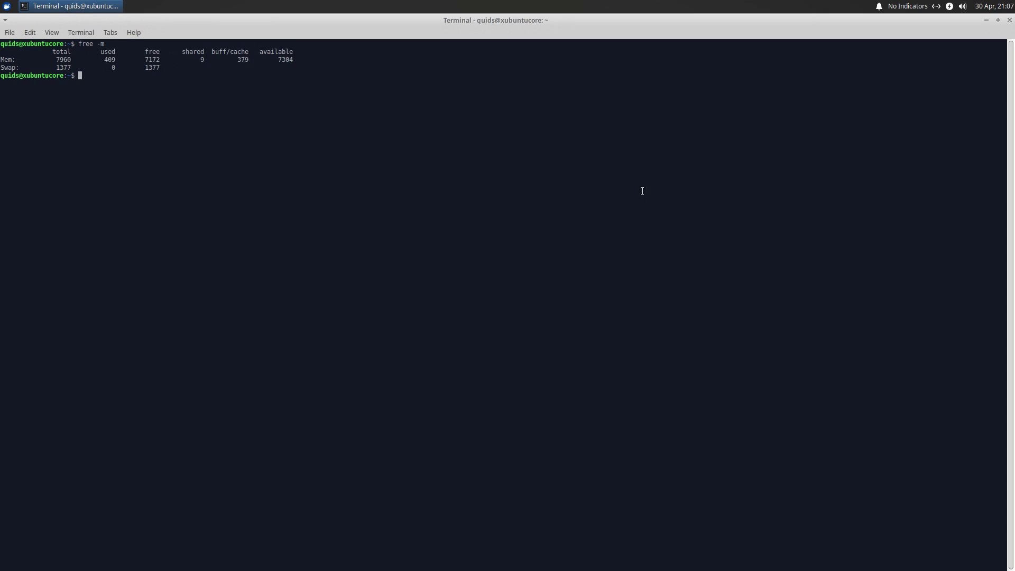
pyautogui.write('snap list')
pyautogui.press('Return')
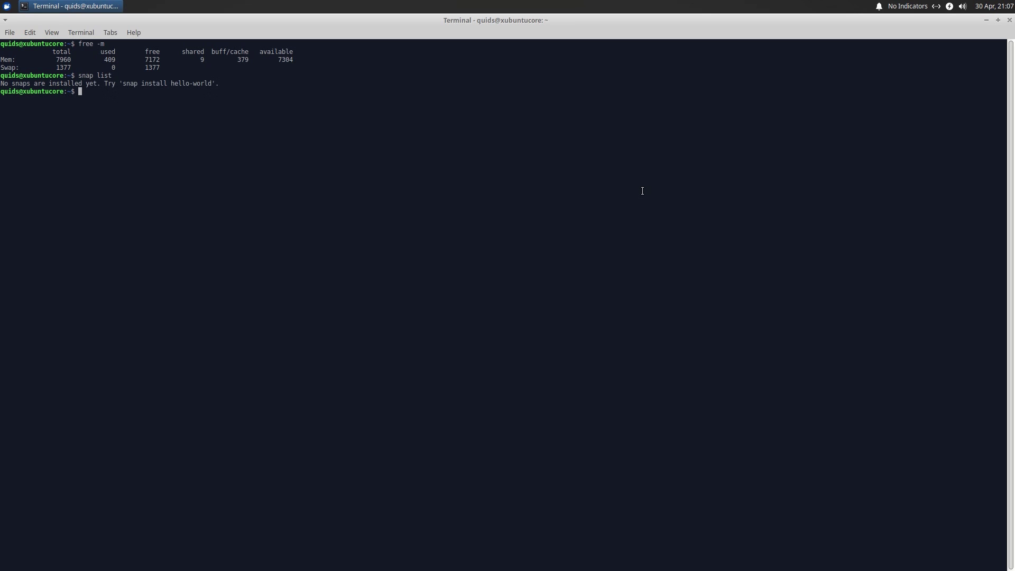
pyautogui.write('uname -a')
pyautogui.press('Return')
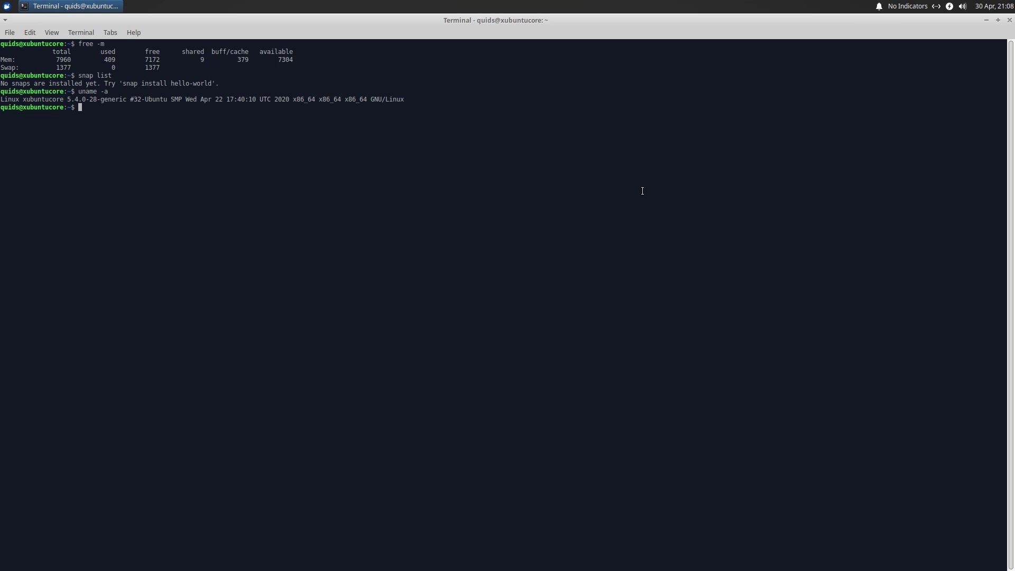
# Step: Tile the terminal to the right half, left half, bottom-left quarter, then maximize it again
pyautogui.moveTo(330, 21); pyautogui.dragTo(1011, 268)
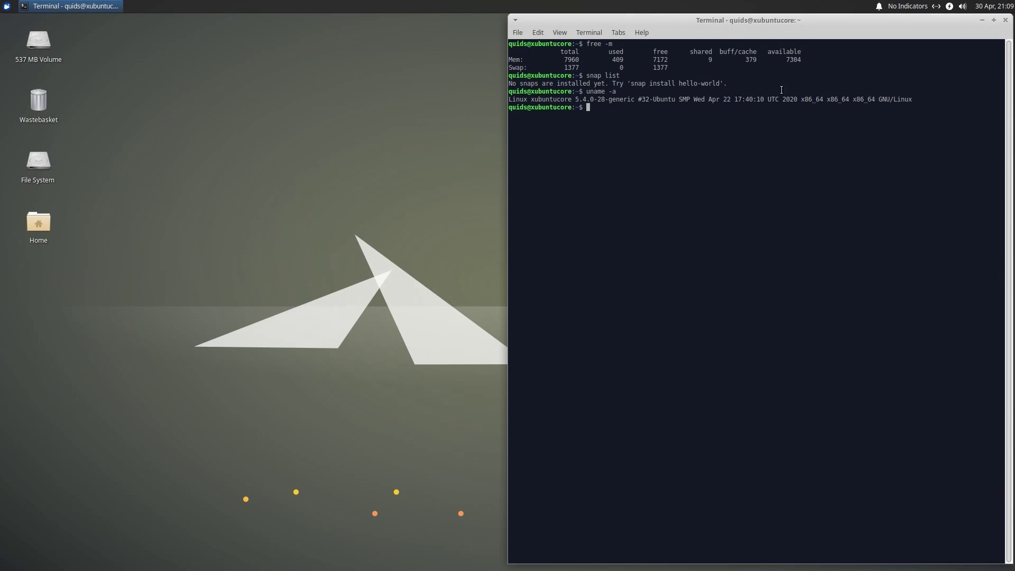
pyautogui.moveTo(709, 17); pyautogui.dragTo(2, 274)
pyautogui.moveTo(200, 22); pyautogui.dragTo(8, 568)
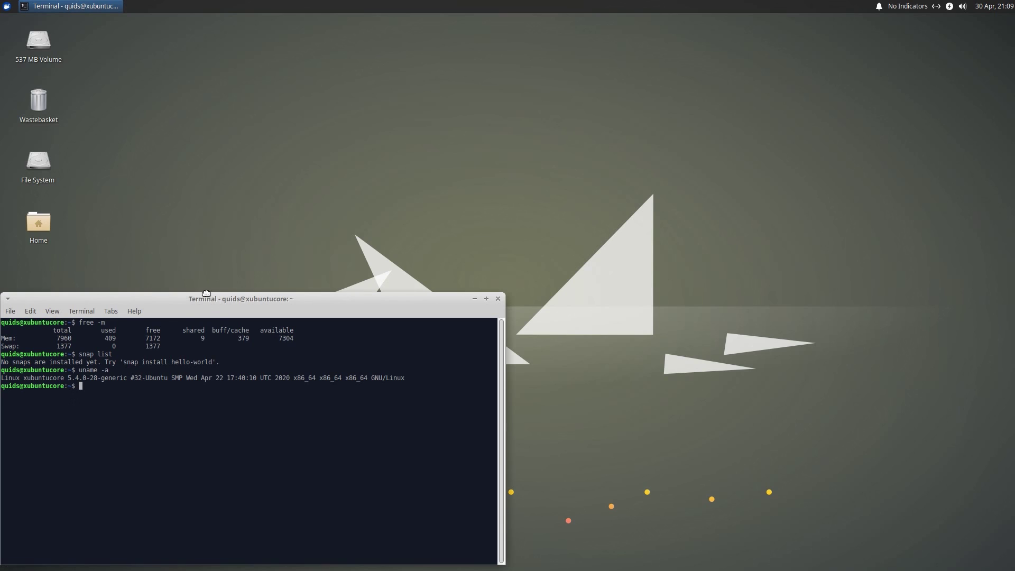
pyautogui.moveTo(217, 297); pyautogui.dragTo(385, 1)
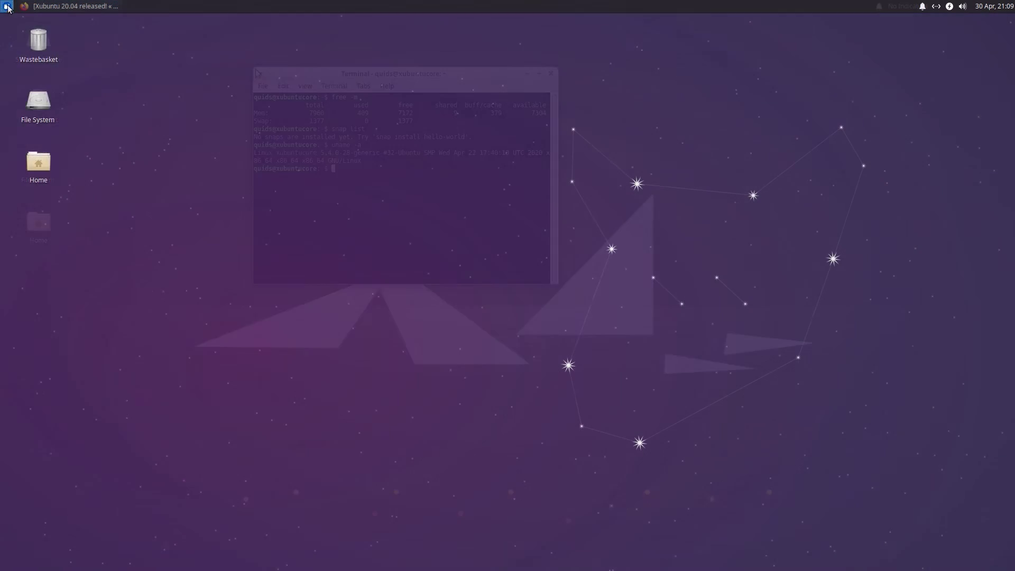
pyautogui.click(6, 6)
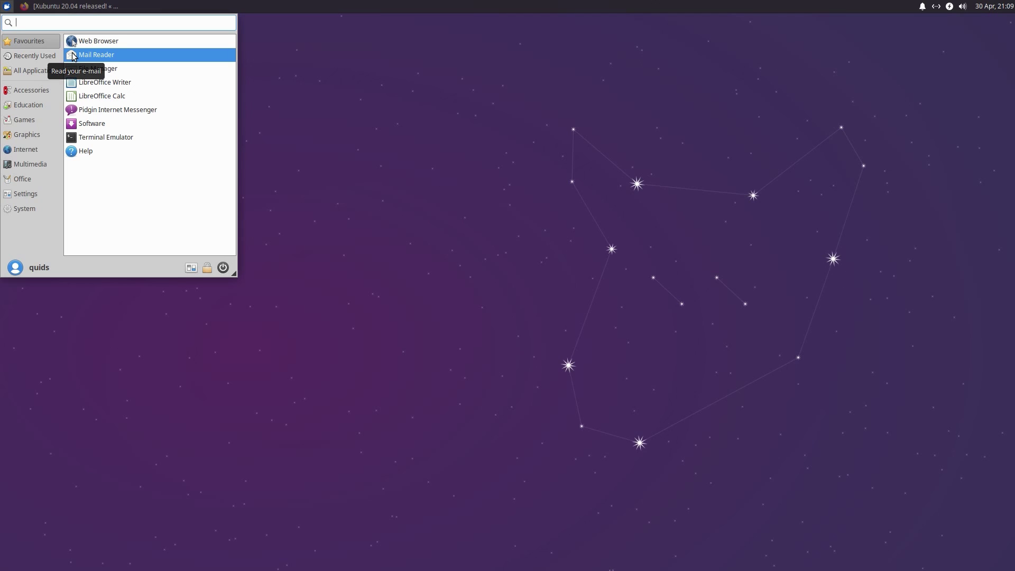
# Step: Take a full-screen screenshot and save it as Screenshot_2020-04-30_21-09-56.png in Pictures
pyautogui.write('s')
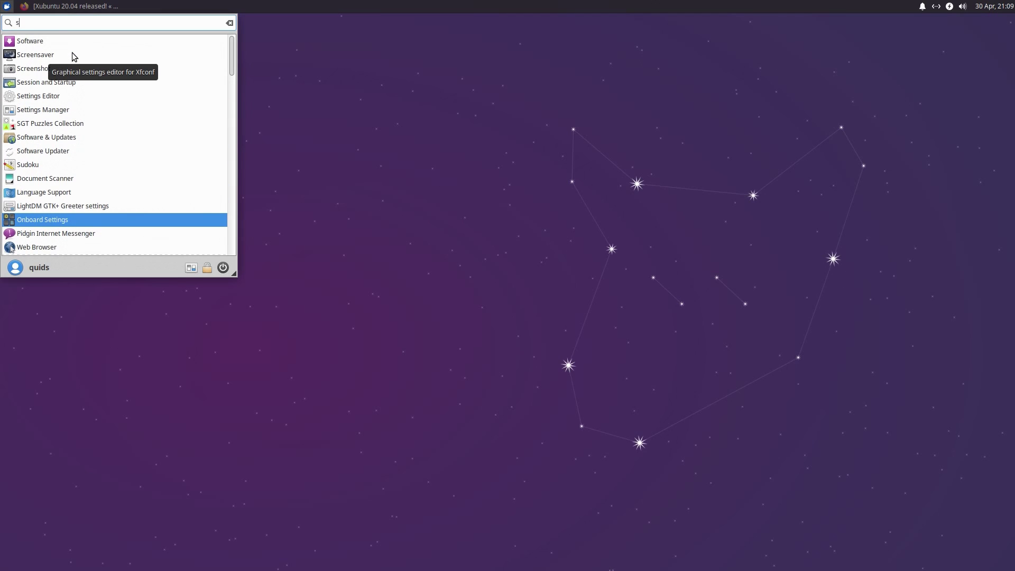
pyautogui.press('Up')
pyautogui.press('Up')
pyautogui.press('Up')
pyautogui.press('Up')
pyautogui.press('Up')
pyautogui.press('Up')
pyautogui.press('Up')
pyautogui.press('Up')
pyautogui.press('Up')
pyautogui.press('Up')
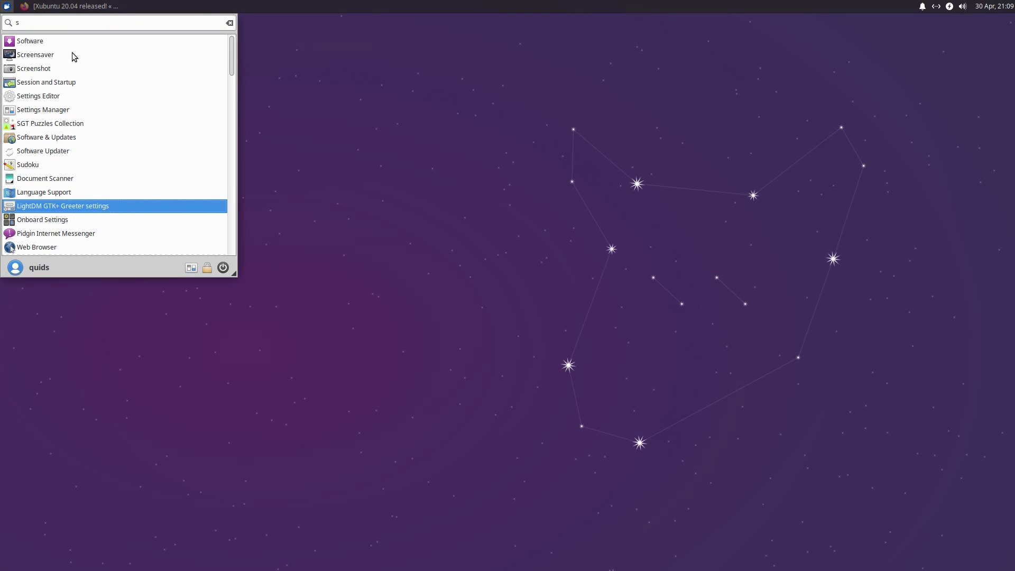
pyautogui.press('Up')
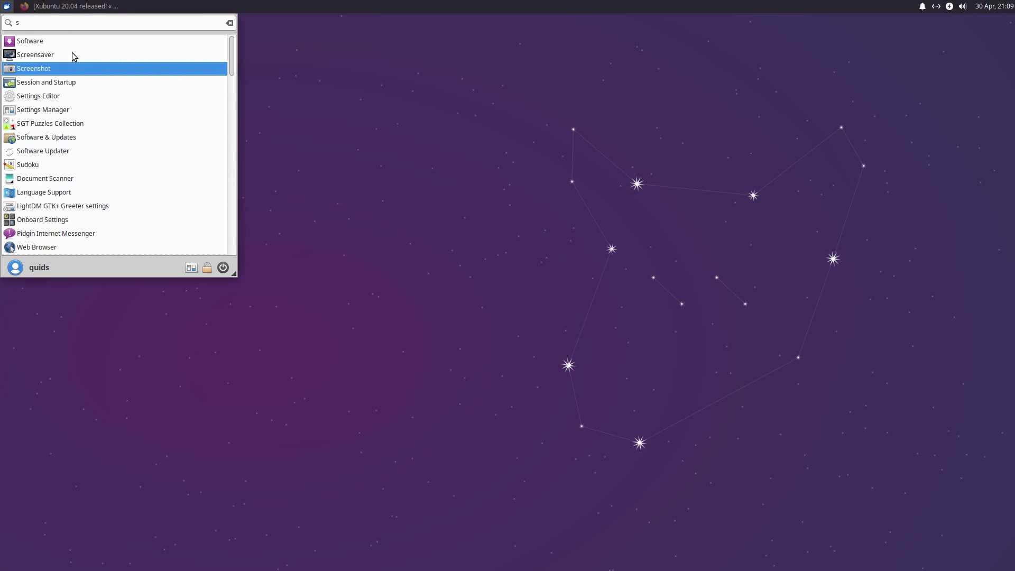
pyautogui.press('Return')
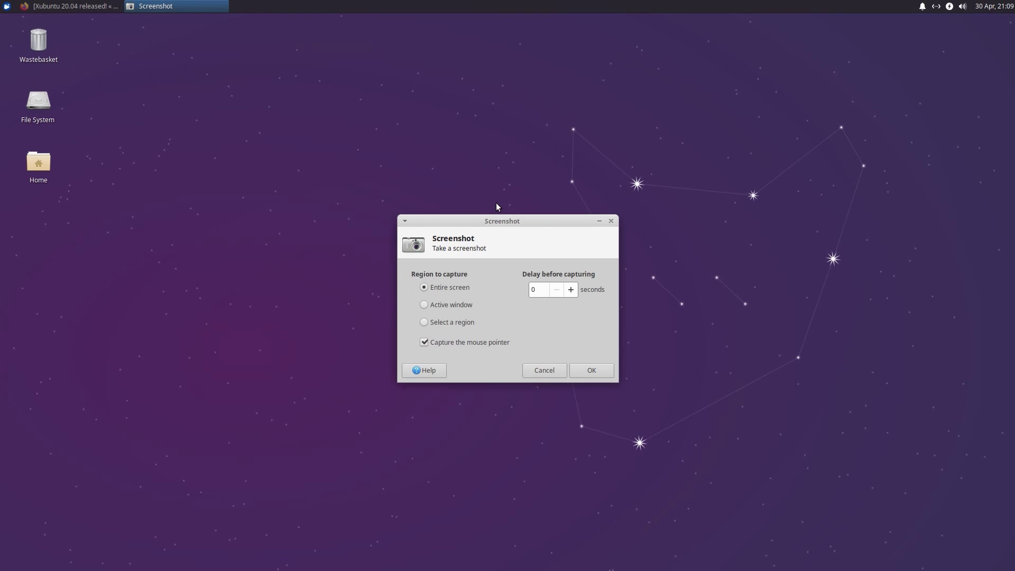
pyautogui.click(581, 374)
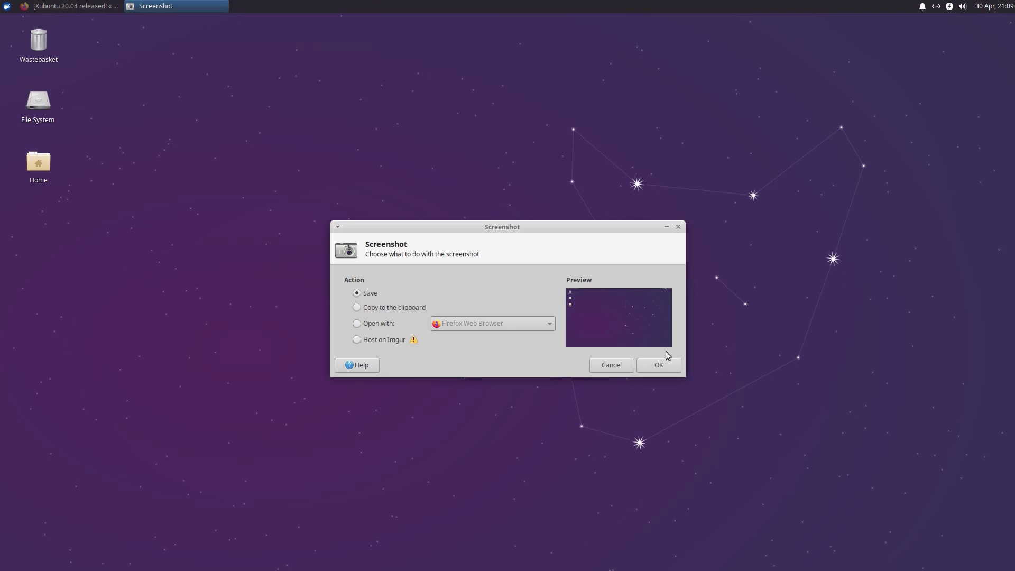
pyautogui.click(671, 365)
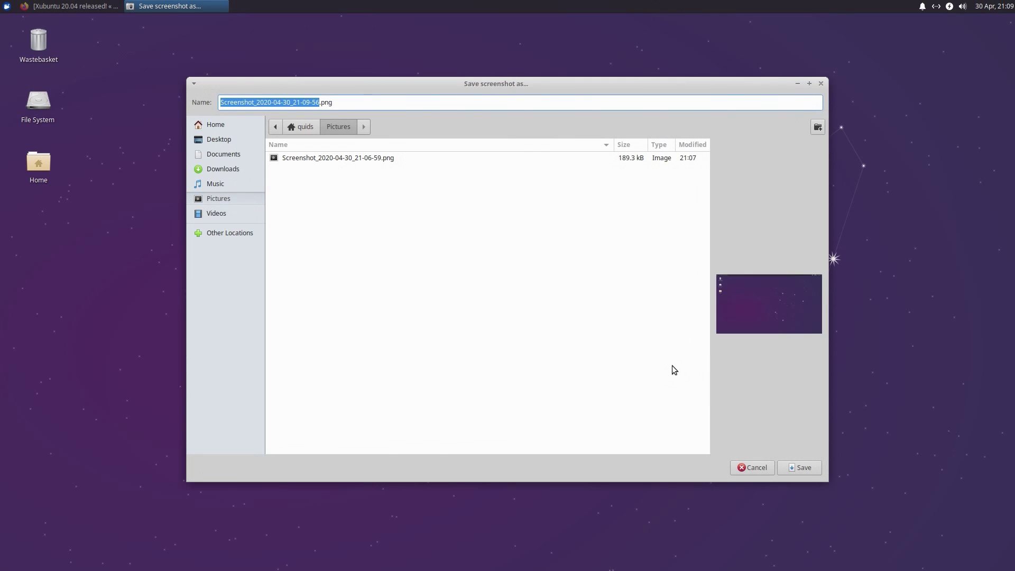
pyautogui.click(803, 468)
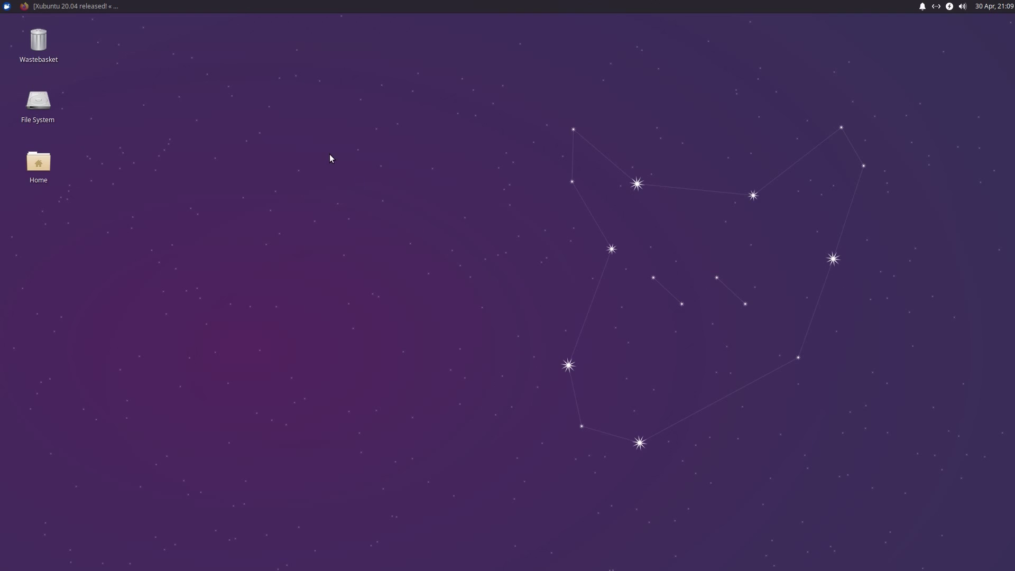
# Step: Open Appearance via 'app' search and the Home folder, and apply the Greybird-dark style
pyautogui.press('super')
pyautogui.write('app')
pyautogui.click(100, 41)
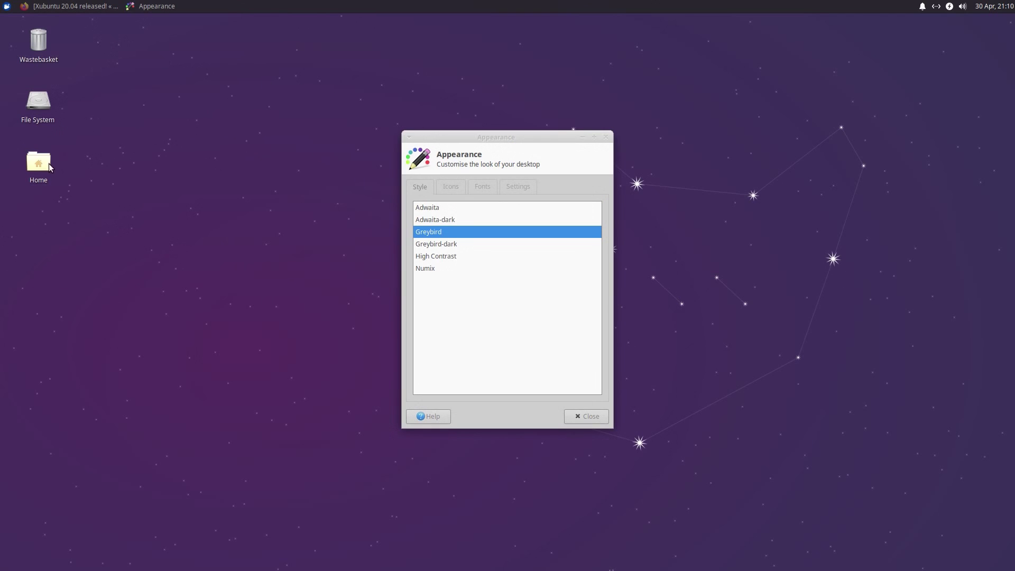
pyautogui.doubleClick(38, 163)
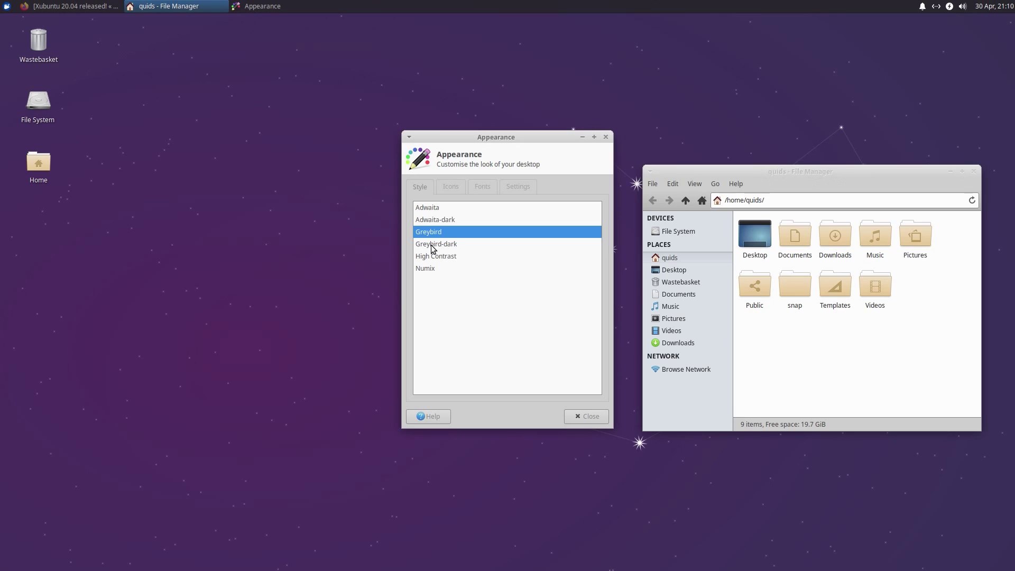
pyautogui.click(432, 243)
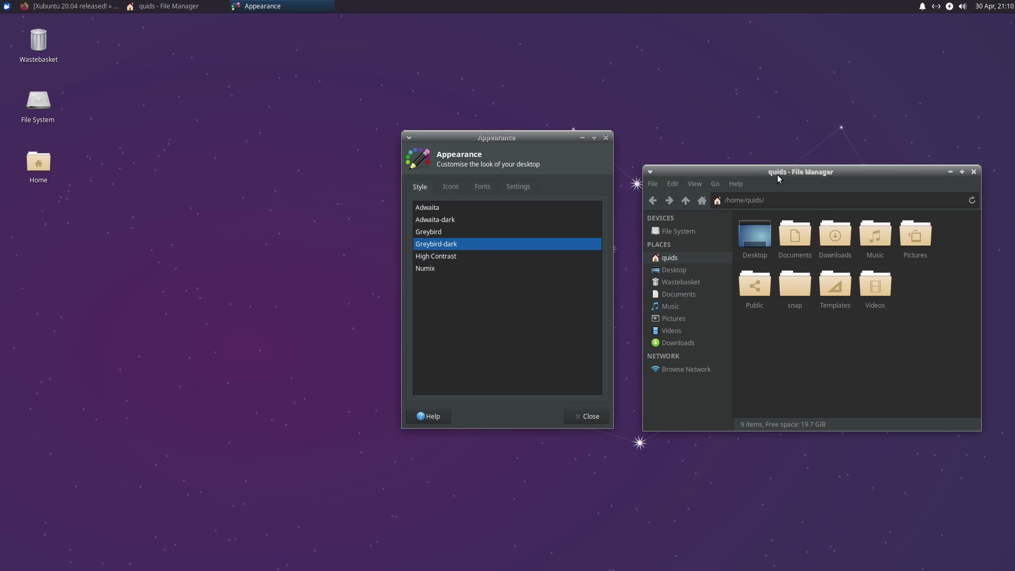
# Step: Switch between the two windows and resize the File Manager window shorter
pyautogui.click(735, 184)
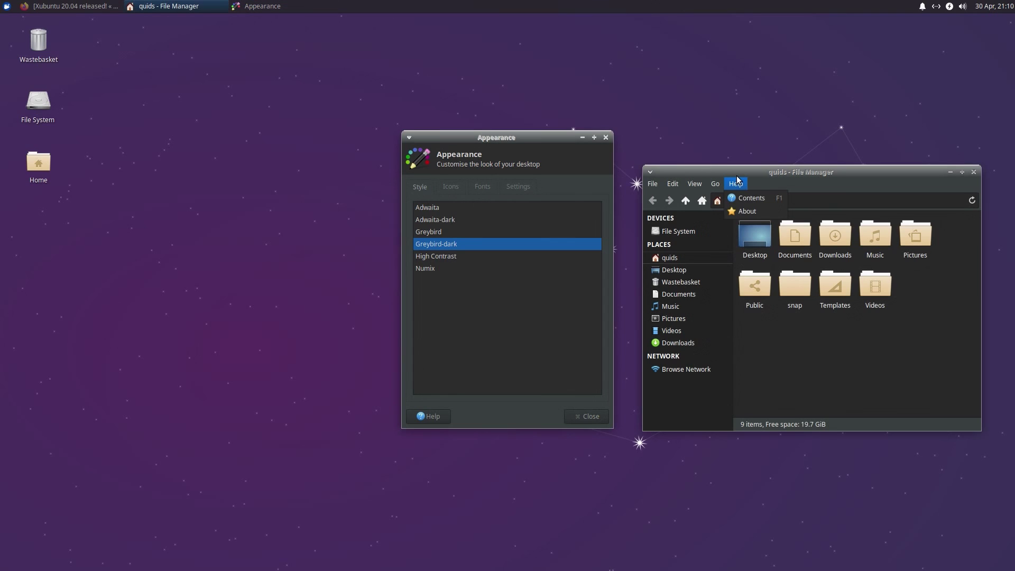
pyautogui.click(537, 134)
pyautogui.click(526, 135)
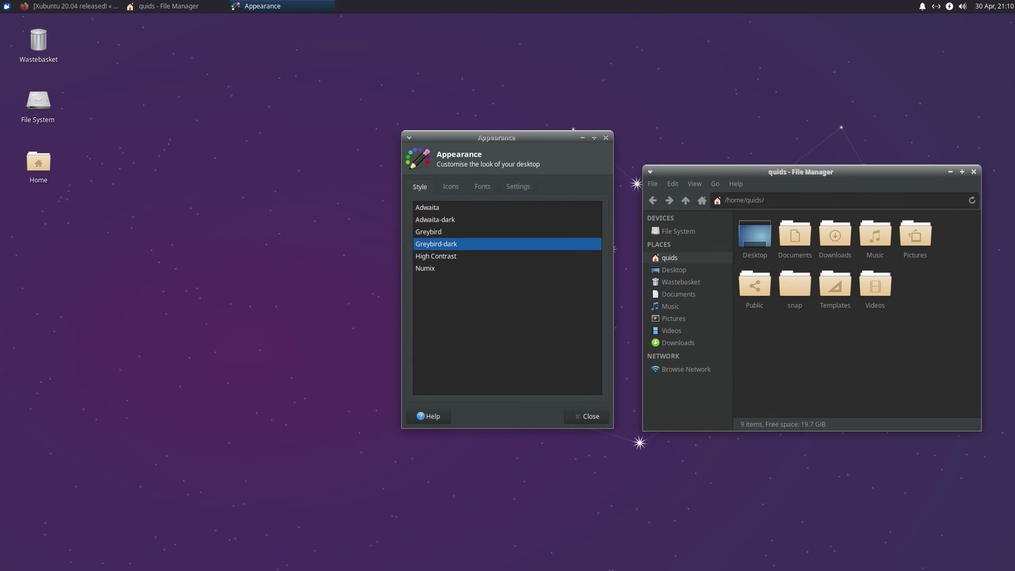
pyautogui.click(976, 420)
pyautogui.moveTo(976, 421); pyautogui.dragTo(957, 295)
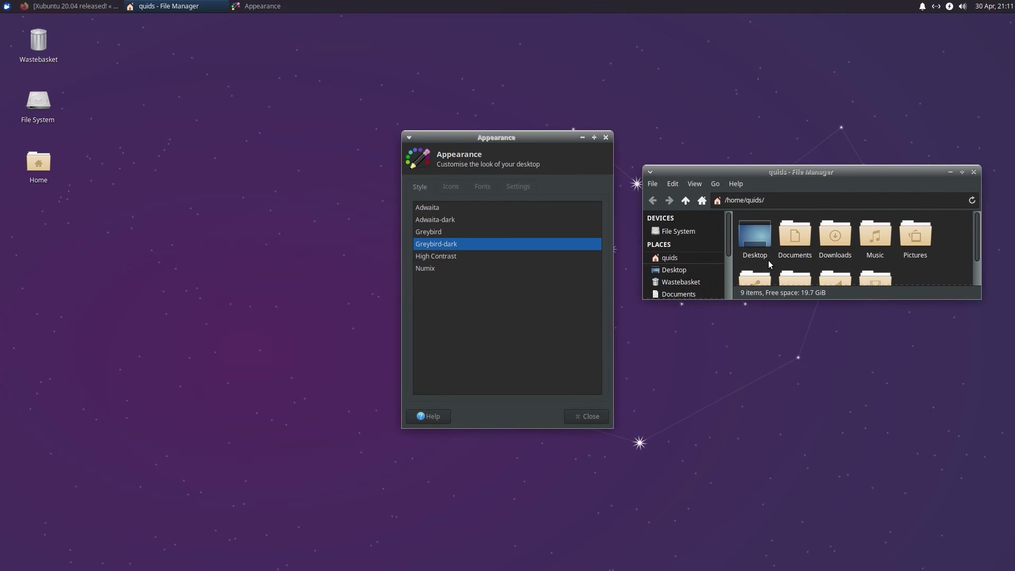
pyautogui.moveTo(725, 237); pyautogui.dragTo(725, 299)
pyautogui.scroll(5, 687, 264)
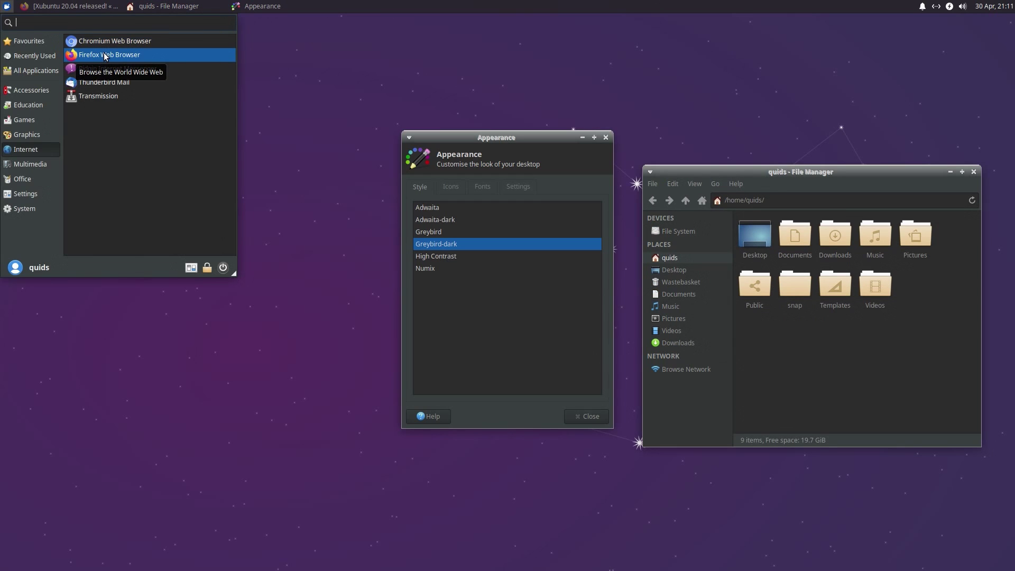
# Step: Launch Firefox, minimise it, and hide all windows to show the desktop
pyautogui.click(104, 55)
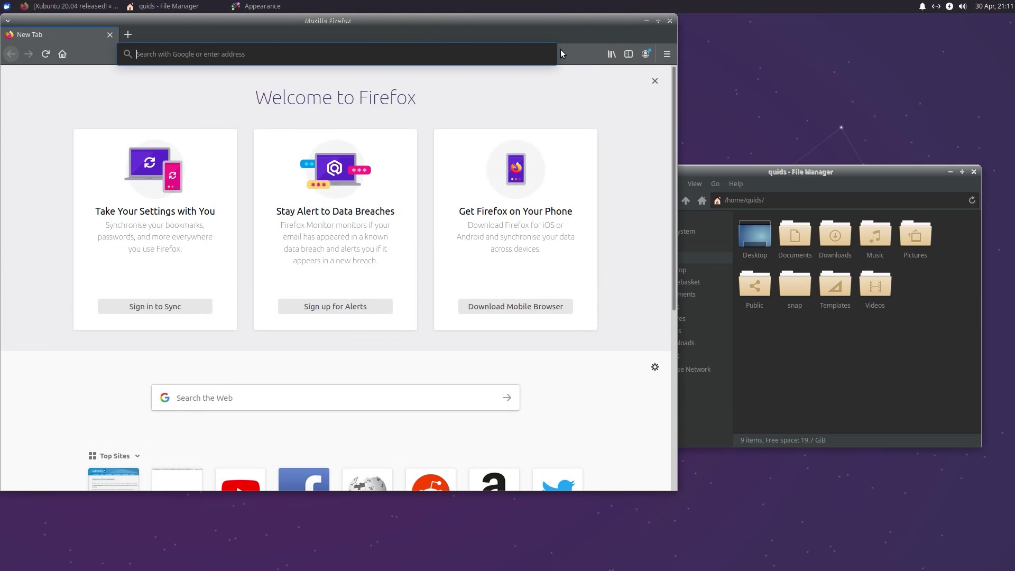
pyautogui.click(646, 20)
pyautogui.hotkey('ctrl', 'alt', 'd')
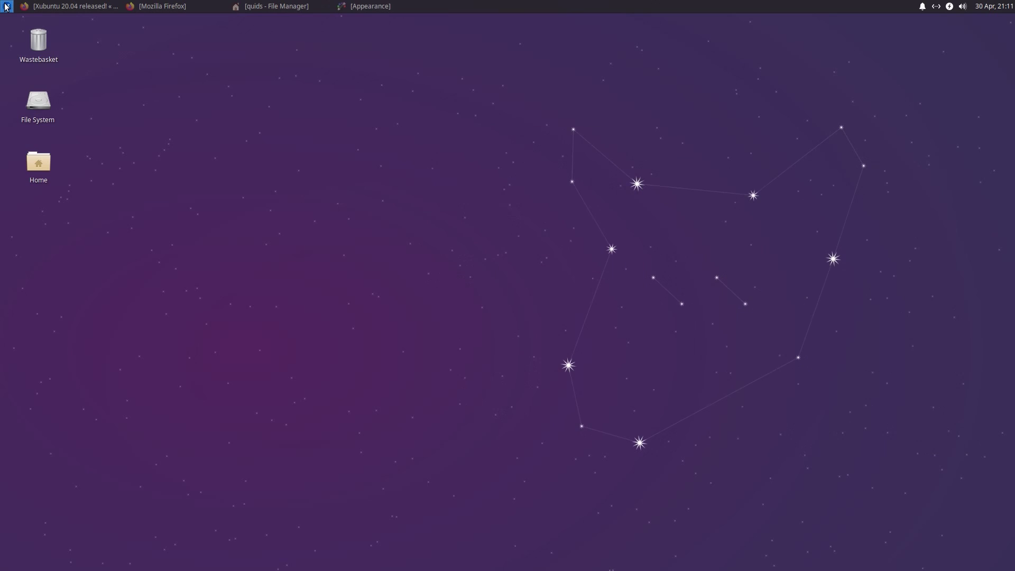
# Step: Search 'ch' in the Whisker menu and launch Chromium on its Google new tab
pyautogui.click(6, 6)
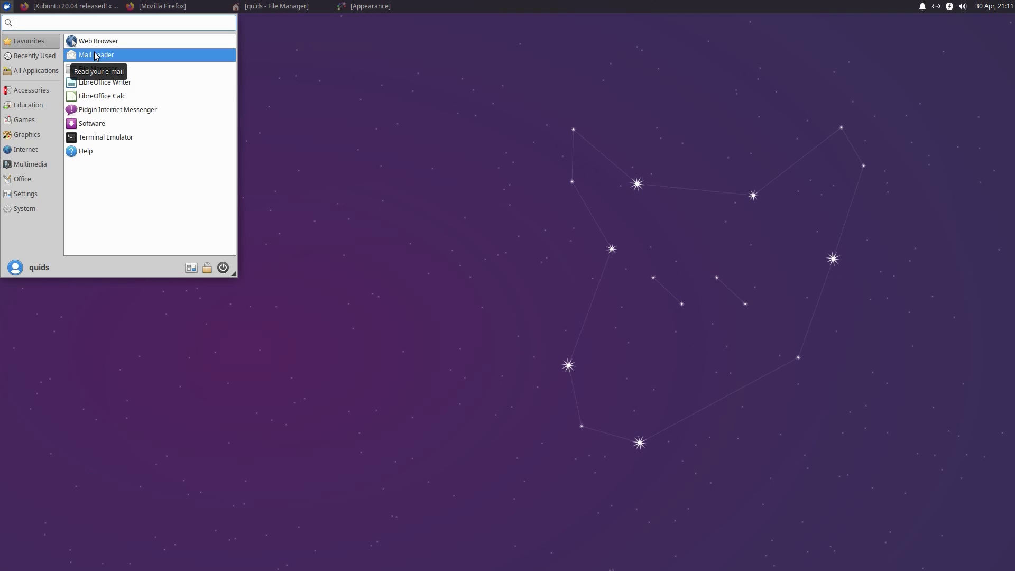
pyautogui.write('ch')
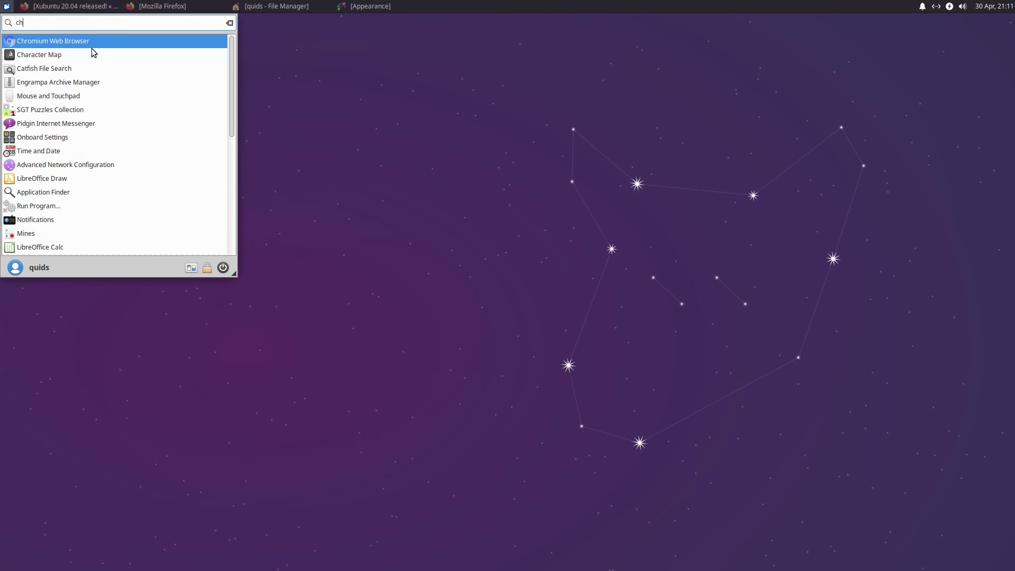
pyautogui.click(91, 43)
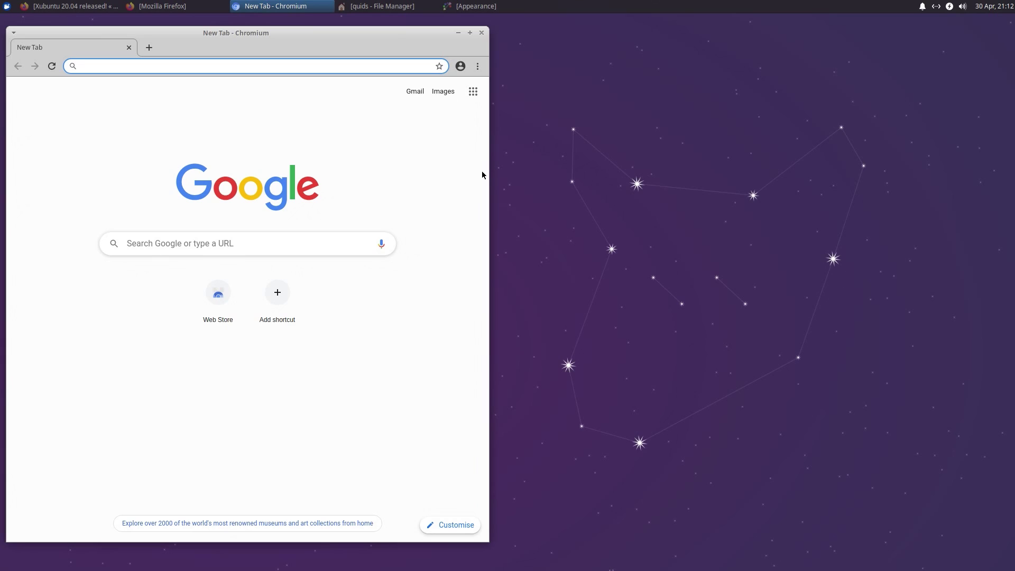
pyautogui.click(448, 157)
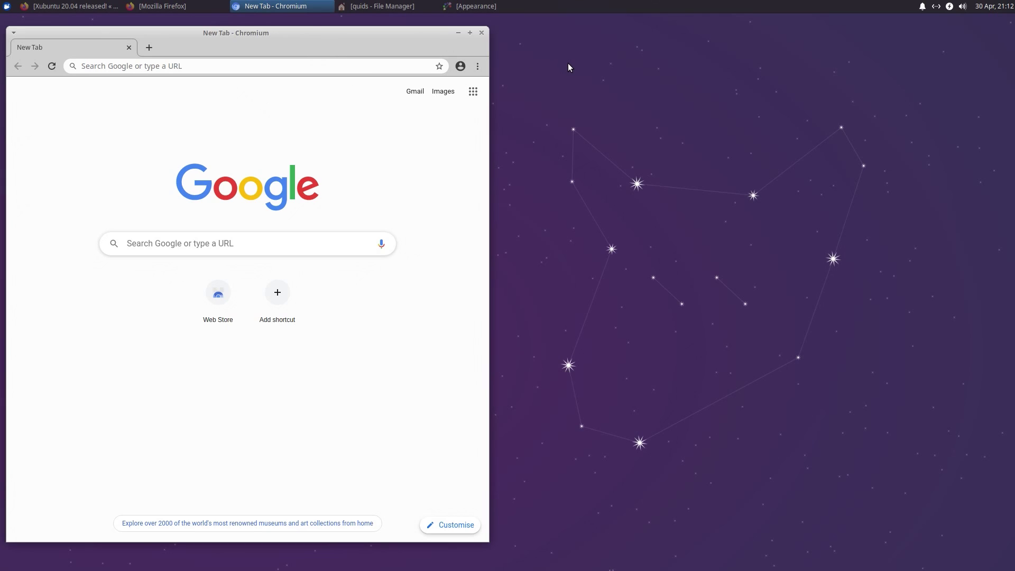
# Step: Search 'ink' and launch Inkscape with New document 1
pyautogui.press('super')
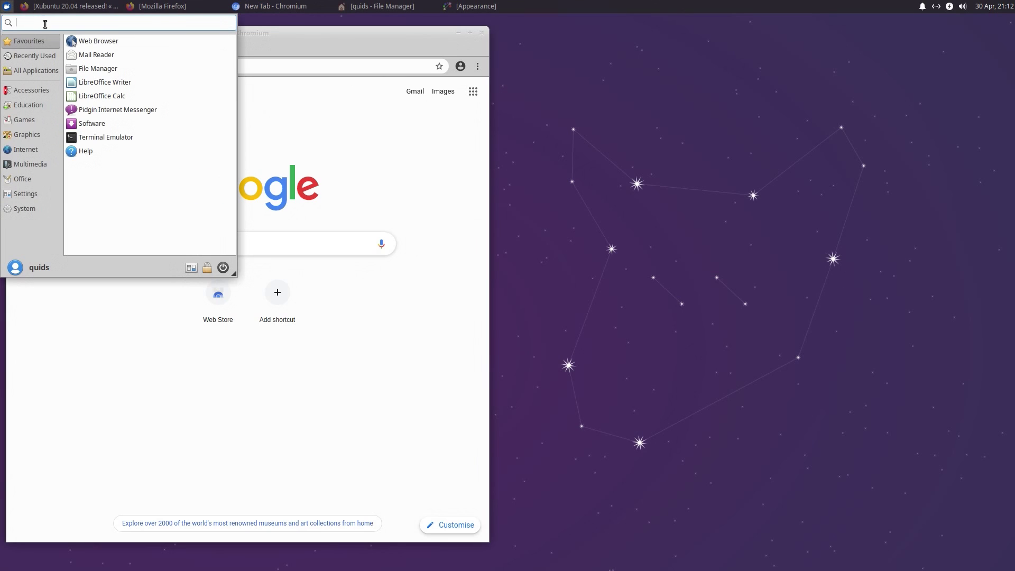
pyautogui.write('ink')
pyautogui.press('Return')
pyautogui.click(72, 32)
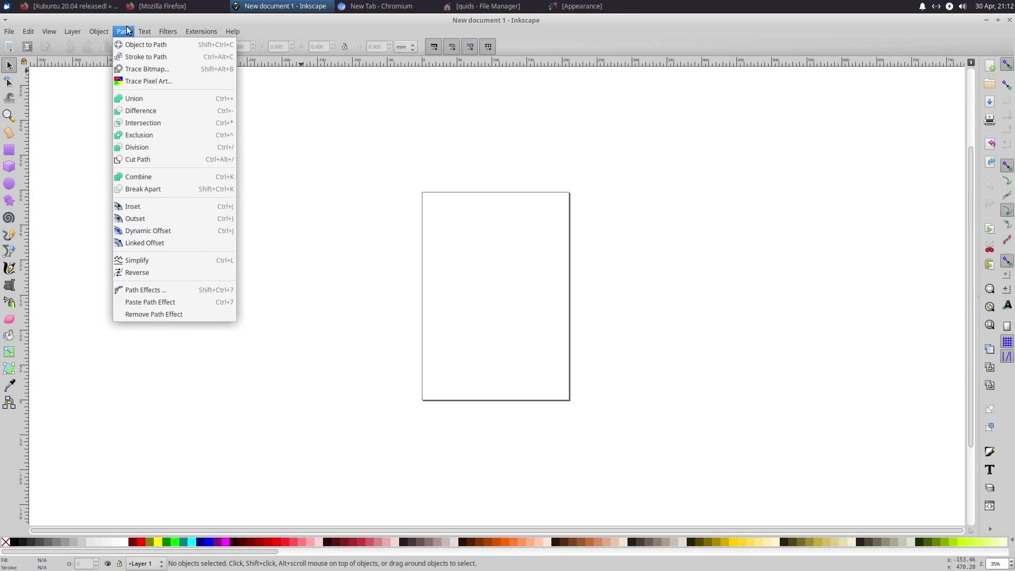
pyautogui.press('Escape')
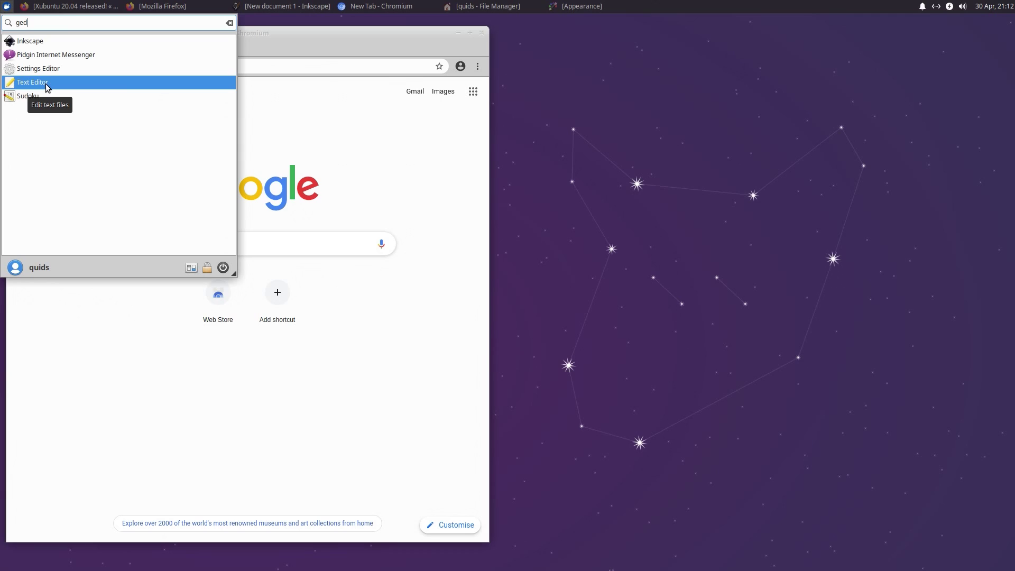
# Step: Launch gedit, move its window lower-left, and cancel the Open file dialog
pyautogui.press('Escape')
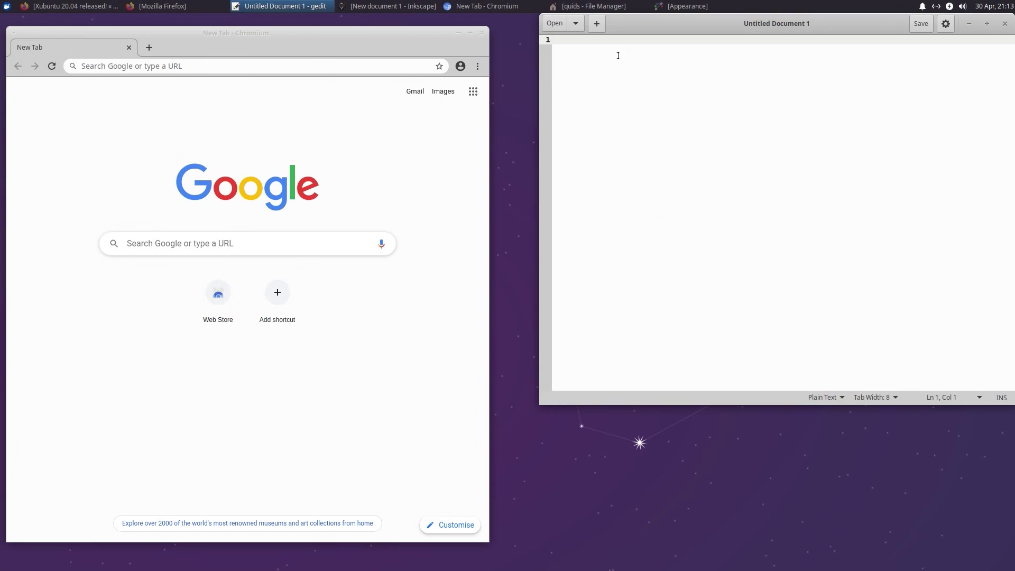
pyautogui.moveTo(664, 25); pyautogui.dragTo(634, 75)
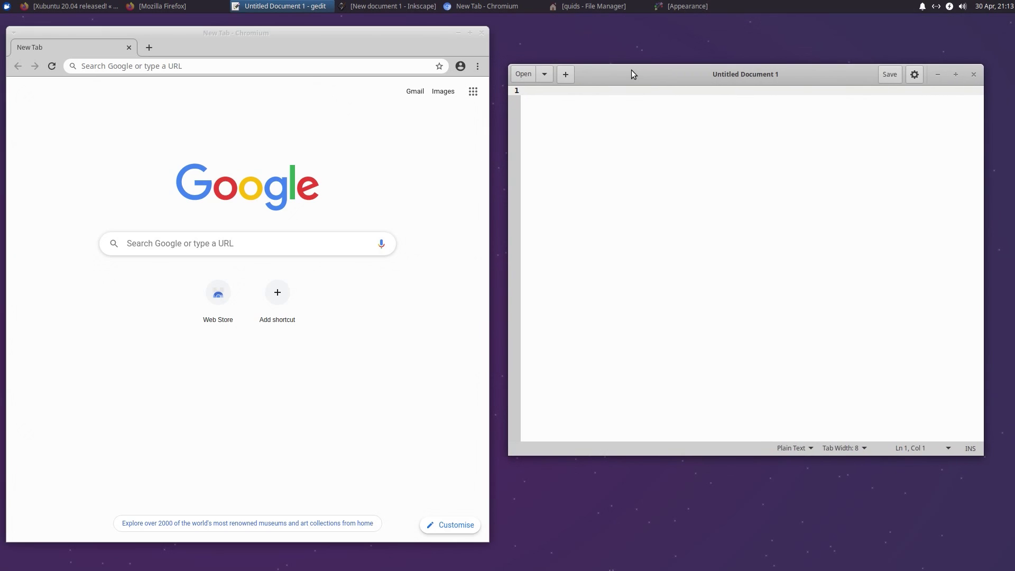
pyautogui.click(521, 74)
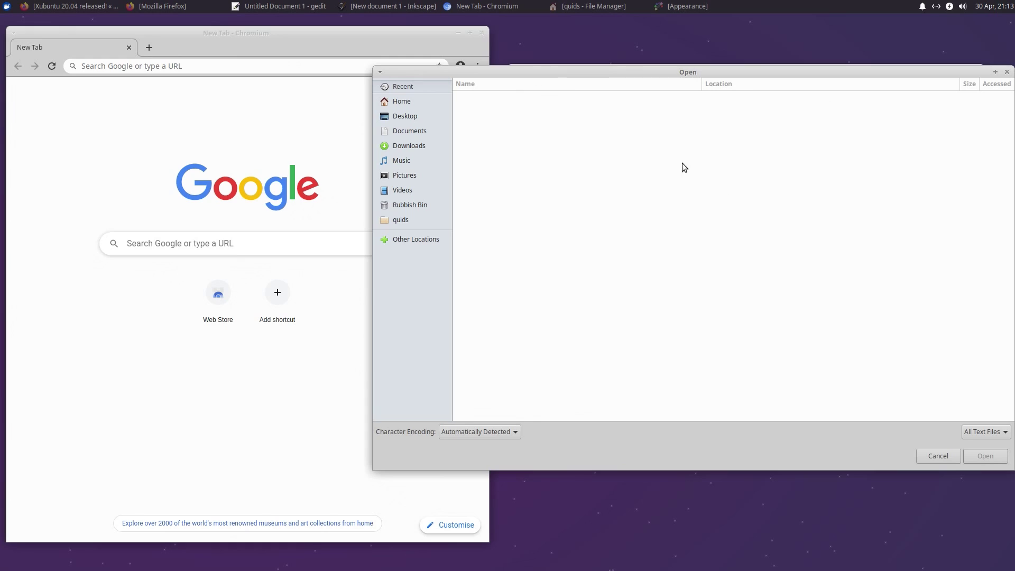
pyautogui.click(957, 455)
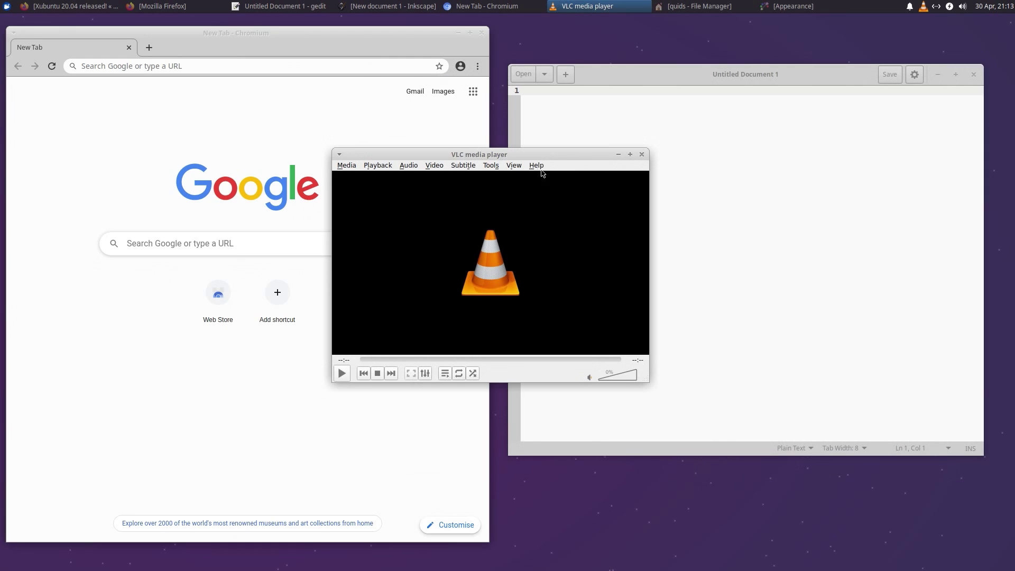
# Step: Look through VLC's View menu, then bring Firefox forward and minimise it again
pyautogui.click(518, 166)
pyautogui.moveTo(535, 165)
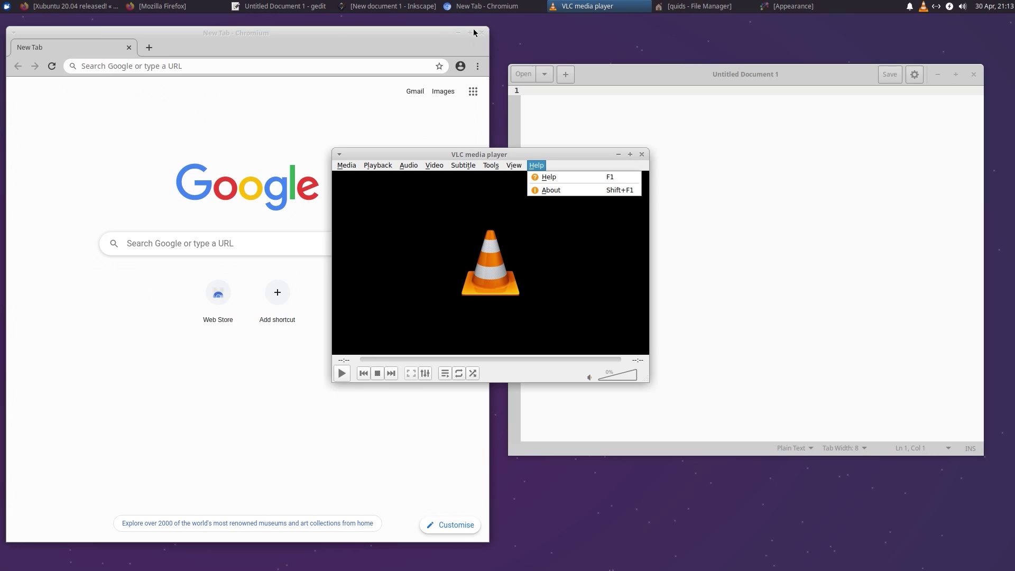
pyautogui.click(177, 11)
pyautogui.click(823, 39)
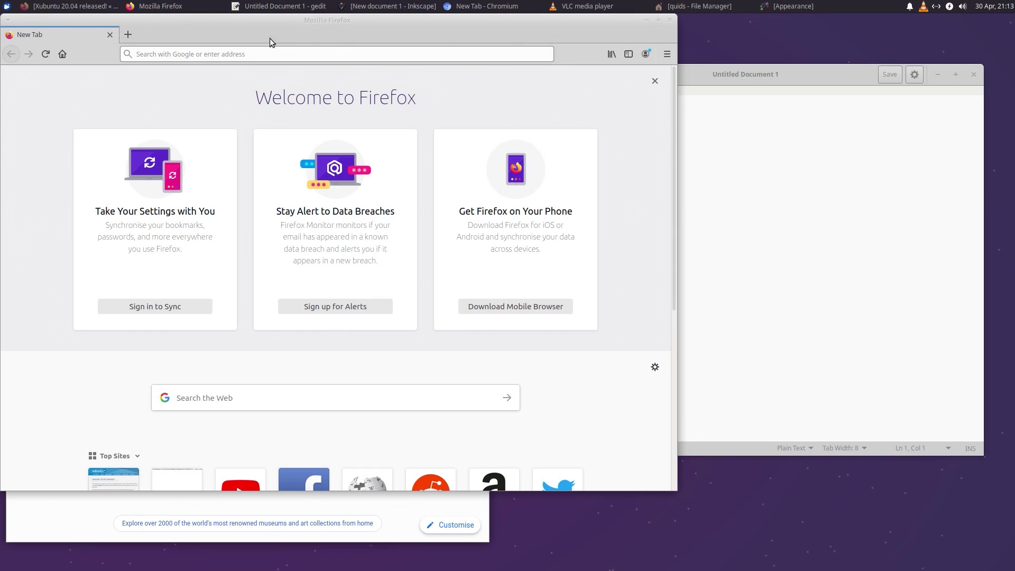
pyautogui.click(645, 20)
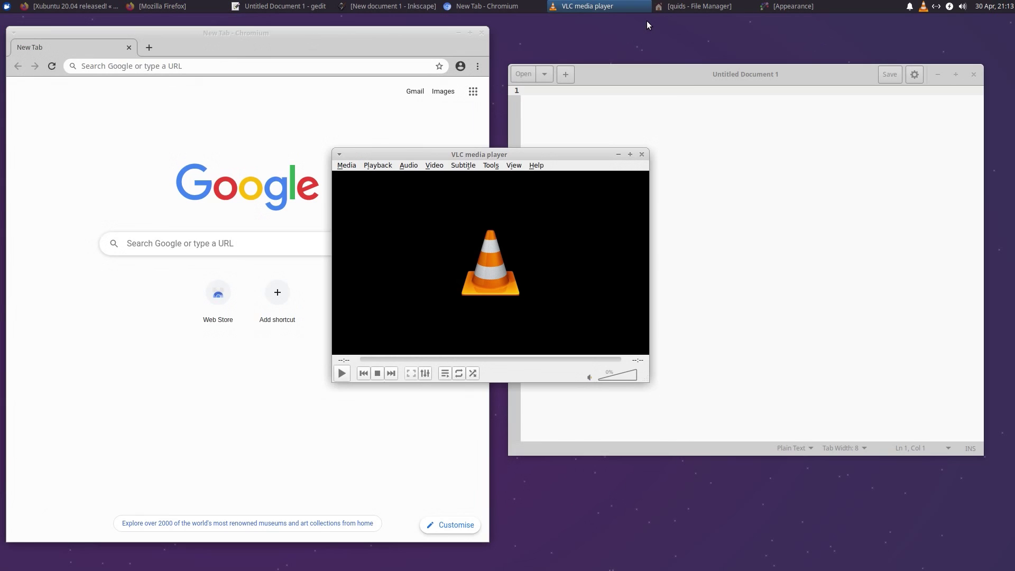
# Step: Check VLC's Help and View menus, then close VLC and the Chromium window
pyautogui.click(536, 166)
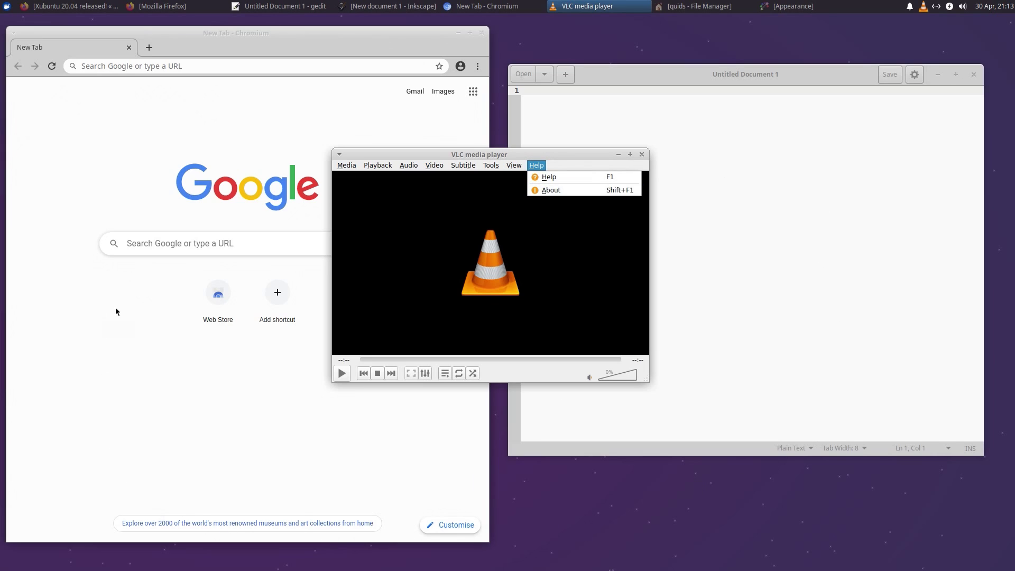
pyautogui.press('Left')
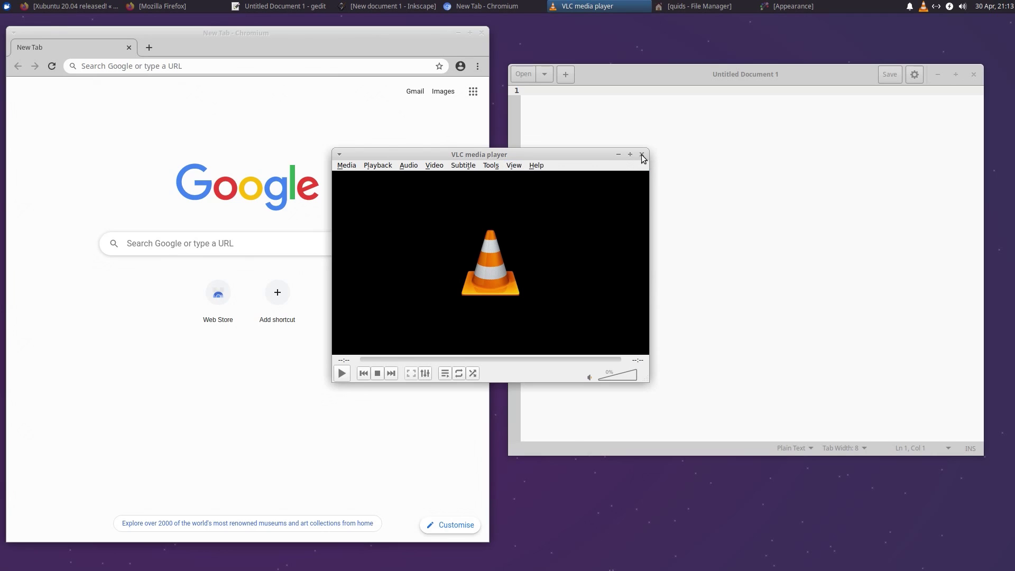
pyautogui.click(642, 155)
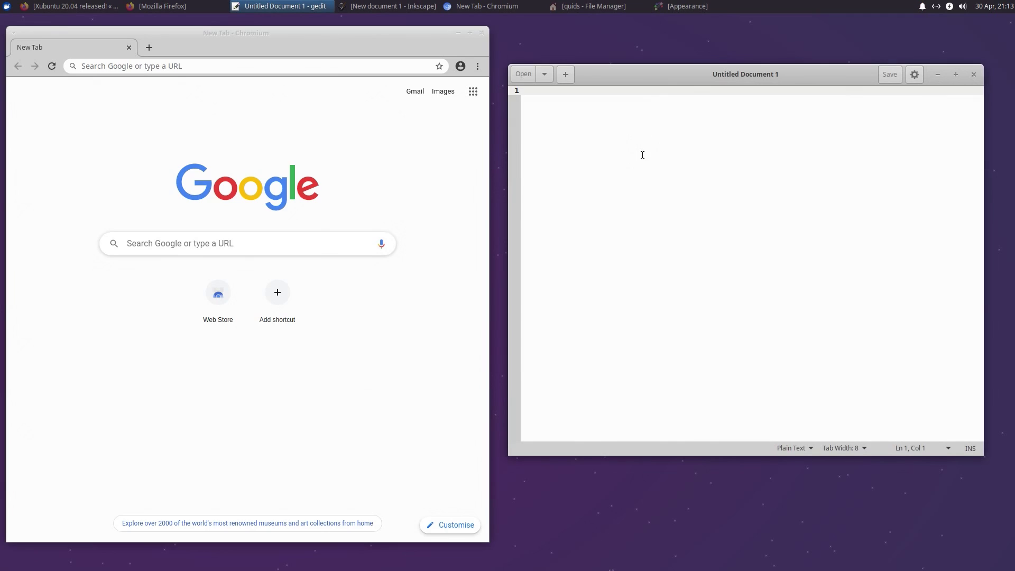
pyautogui.click(481, 32)
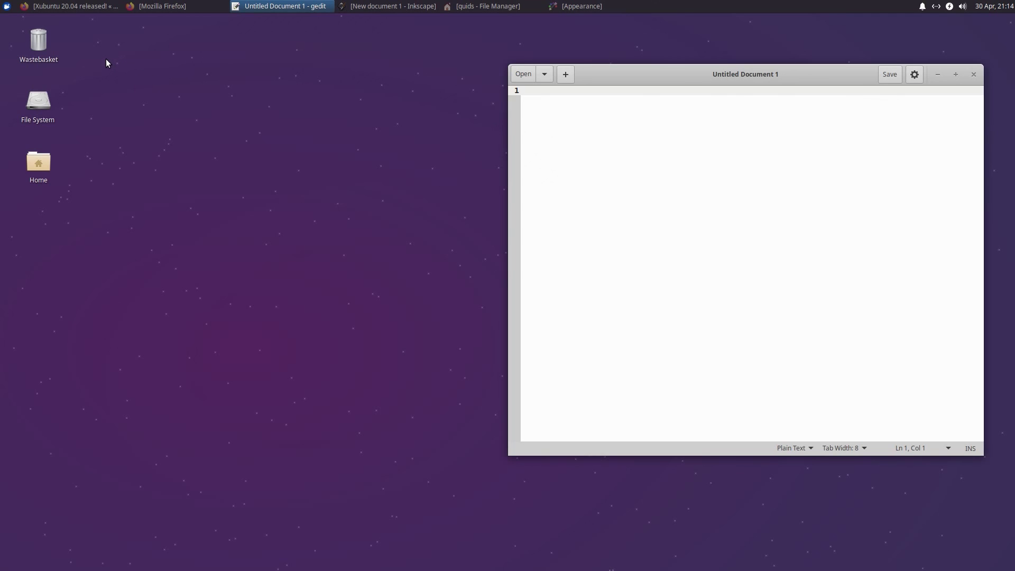
# Step: Launch Terminal Emulator from the applications menu and select a snap name in the 'snap list' output
pyautogui.click(7, 7)
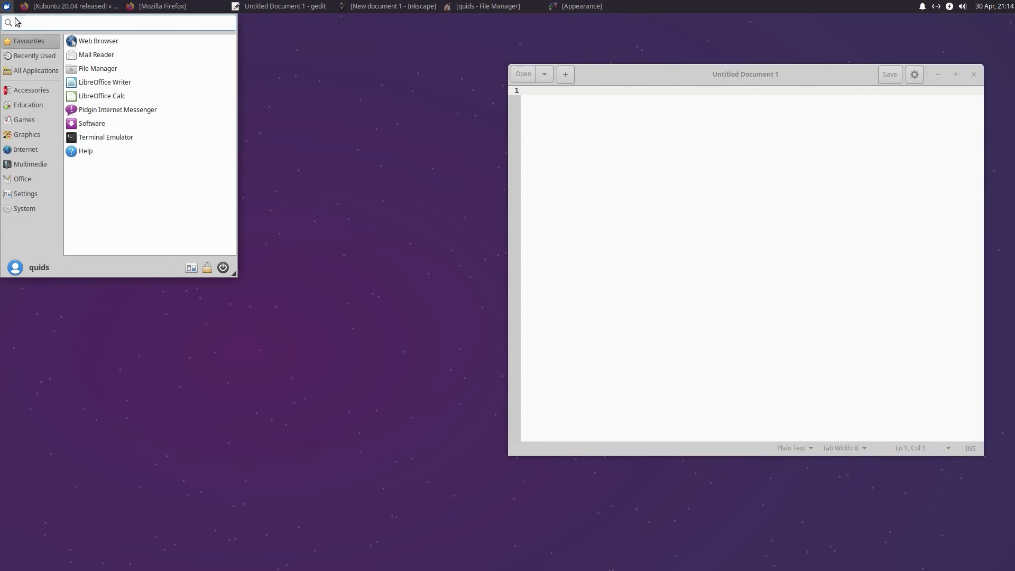
pyautogui.click(105, 136)
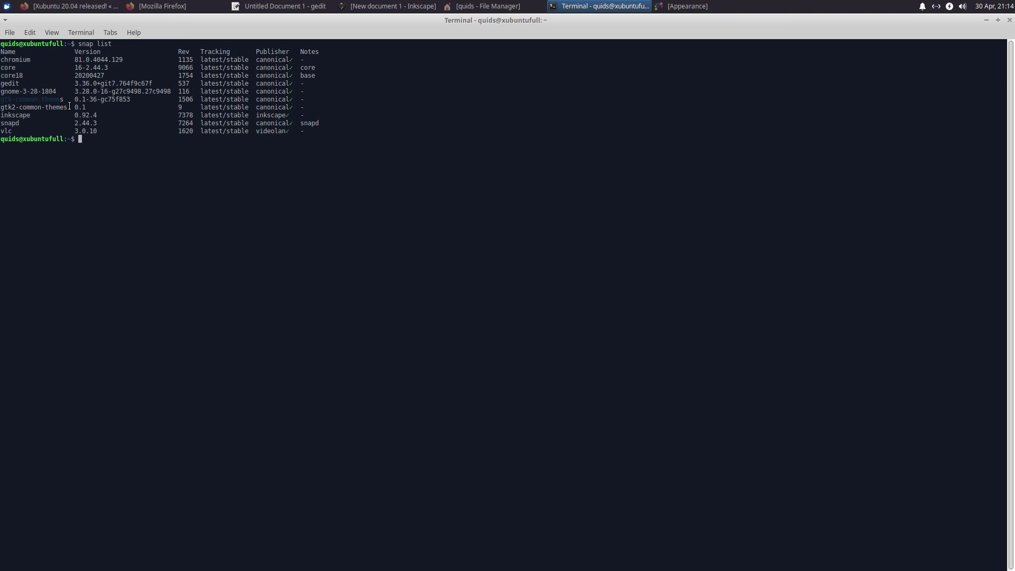
pyautogui.moveTo(70, 106)
pyautogui.mouseDown()
pyautogui.moveTo(8, 98)
pyautogui.moveTo(68, 99)
pyautogui.mouseUp()
pyautogui.click(68, 108)
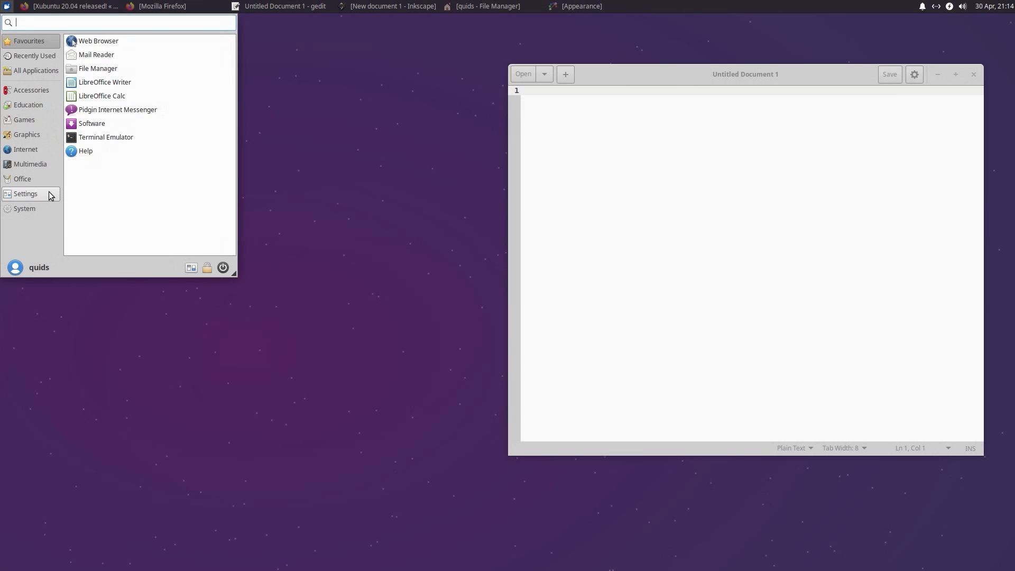
# Step: Launch Software from a 'sof' menu search and open Kdenlive by KDE from the kdenlive results
pyautogui.write('sof')
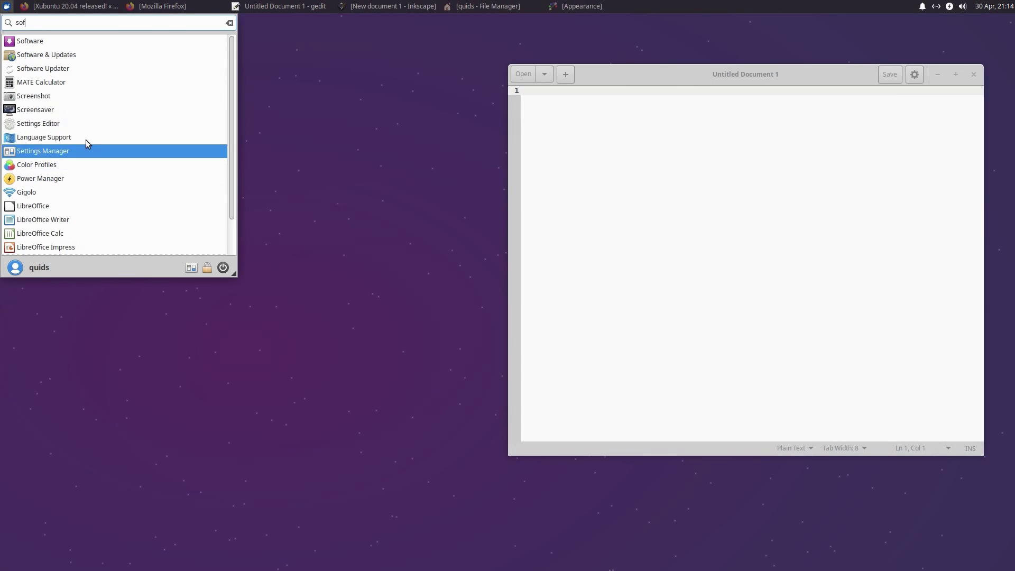
pyautogui.click(51, 41)
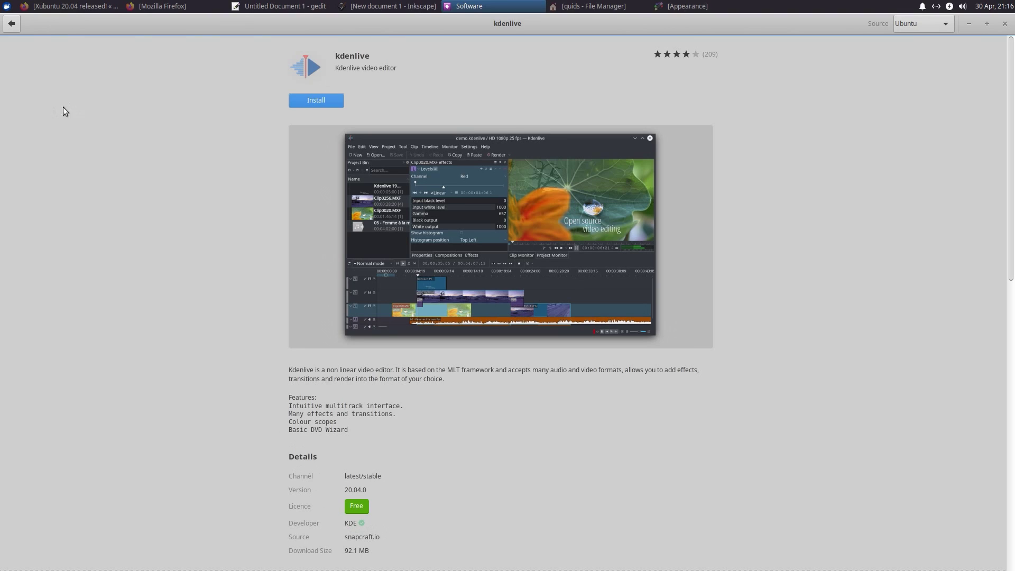
pyautogui.click(11, 23)
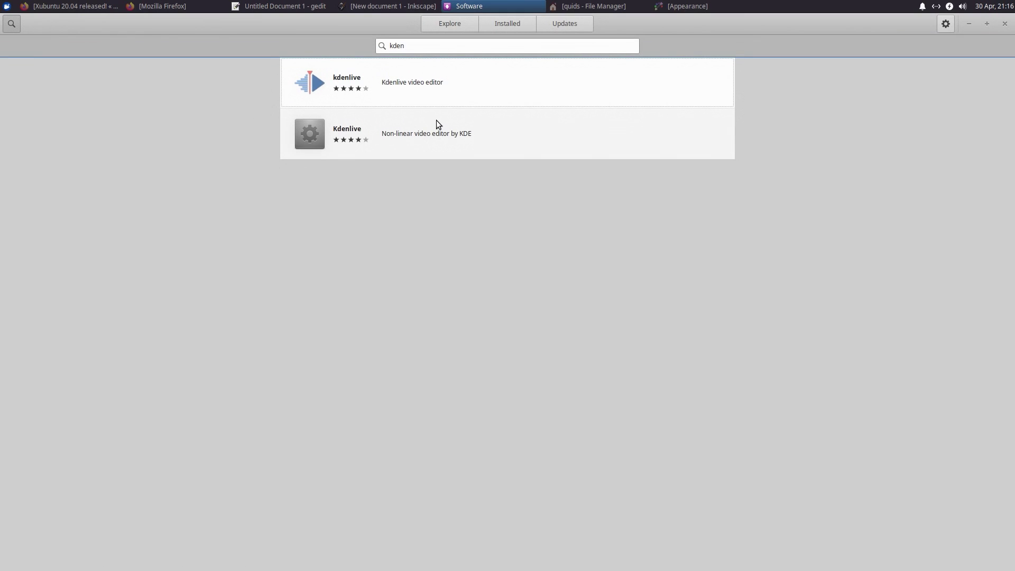
pyautogui.click(436, 121)
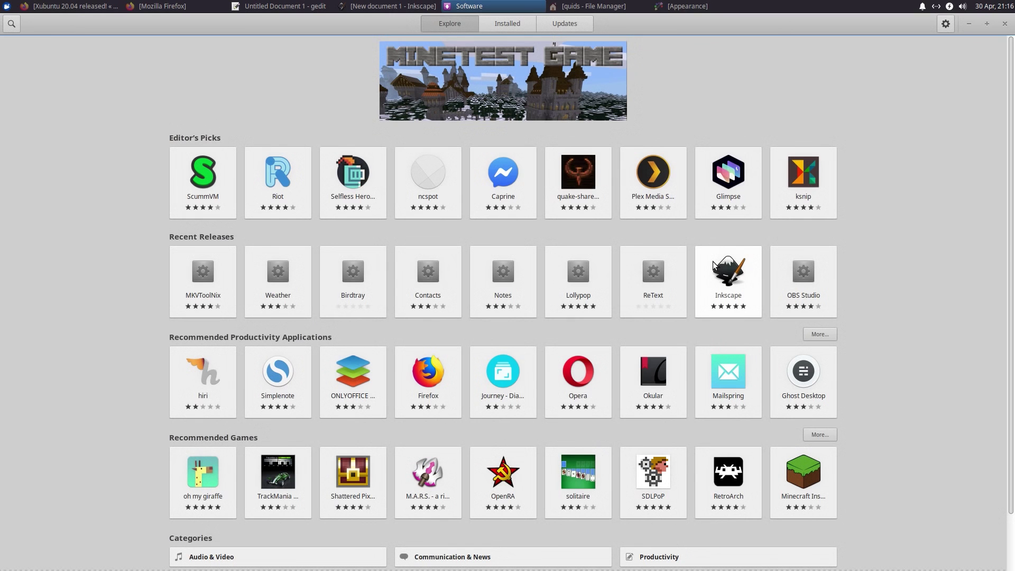
# Step: View the ksnip, ncspot and quake-shareware detail pages from the Explore page
pyautogui.click(789, 169)
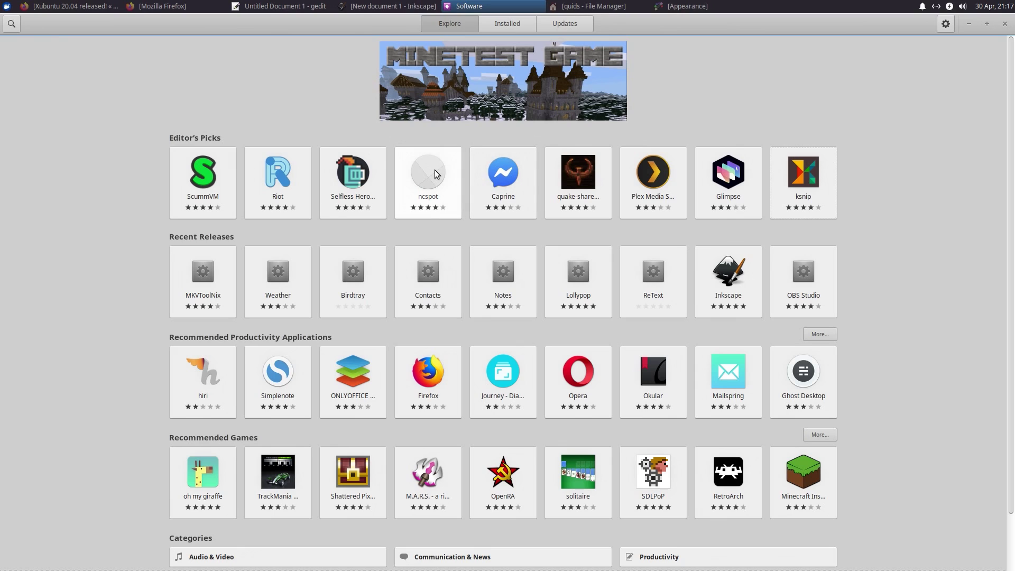
pyautogui.click(434, 173)
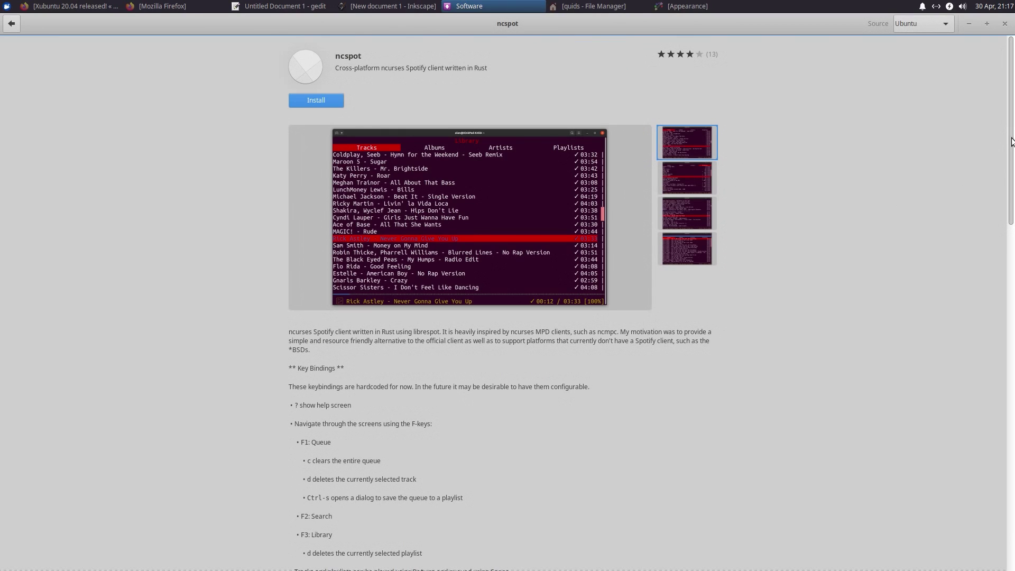
pyautogui.moveTo(1011, 140); pyautogui.dragTo(1011, 431)
pyautogui.click(11, 24)
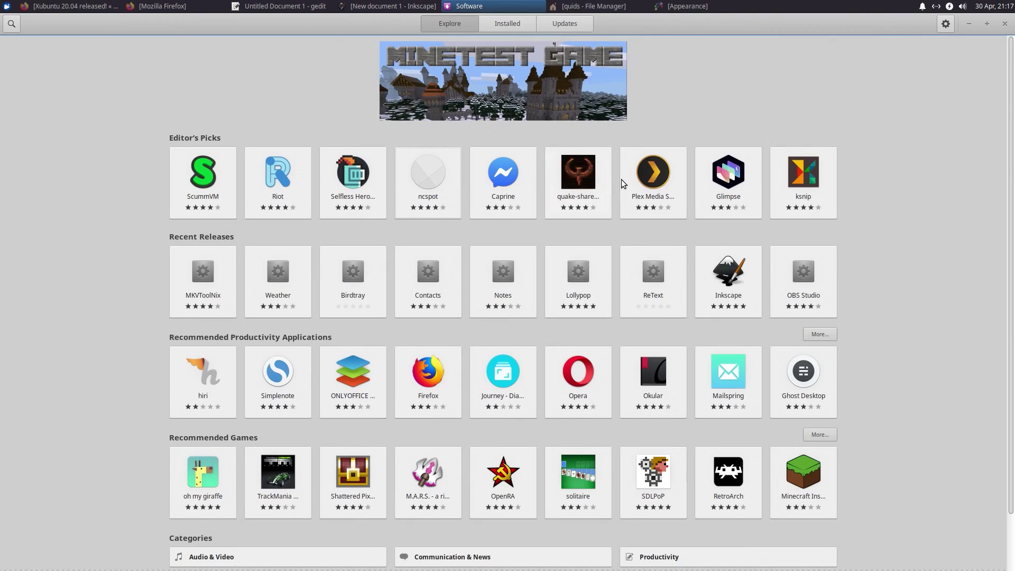
pyautogui.click(566, 176)
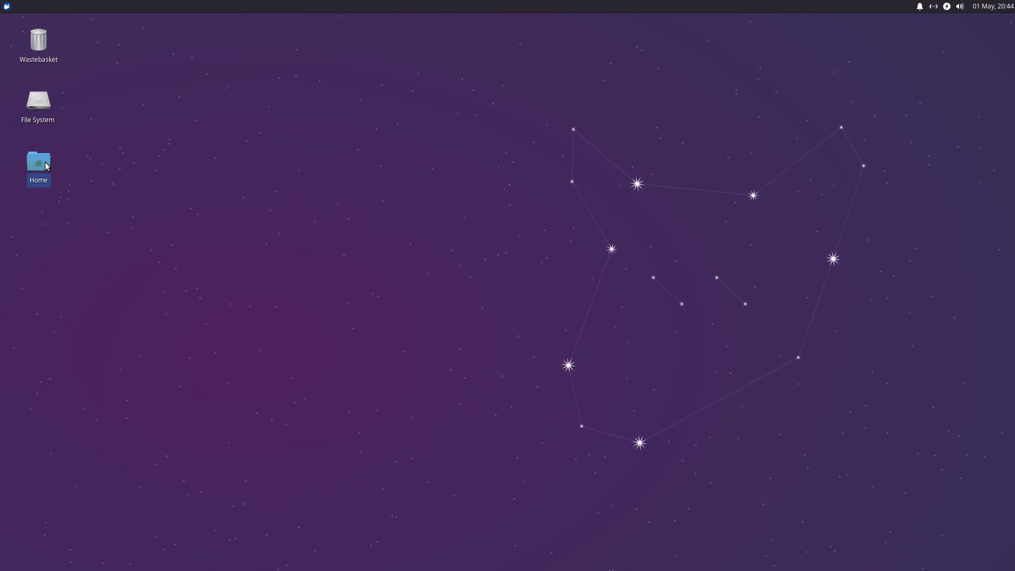
pyautogui.doubleClick(46, 161)
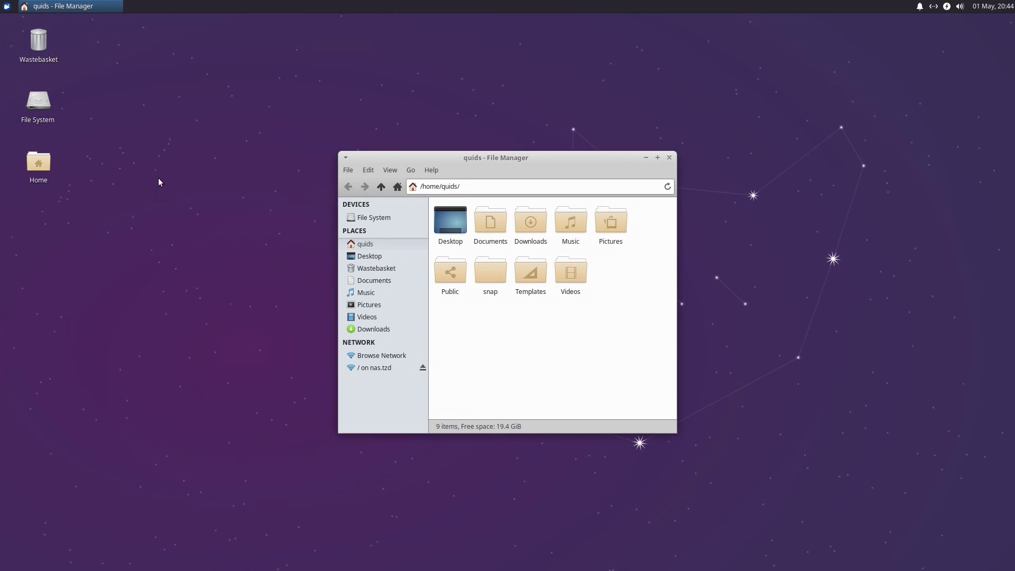
# Step: Open the Templates folder in a separate window via its right-click menu
pyautogui.click(526, 274)
pyautogui.click(349, 172)
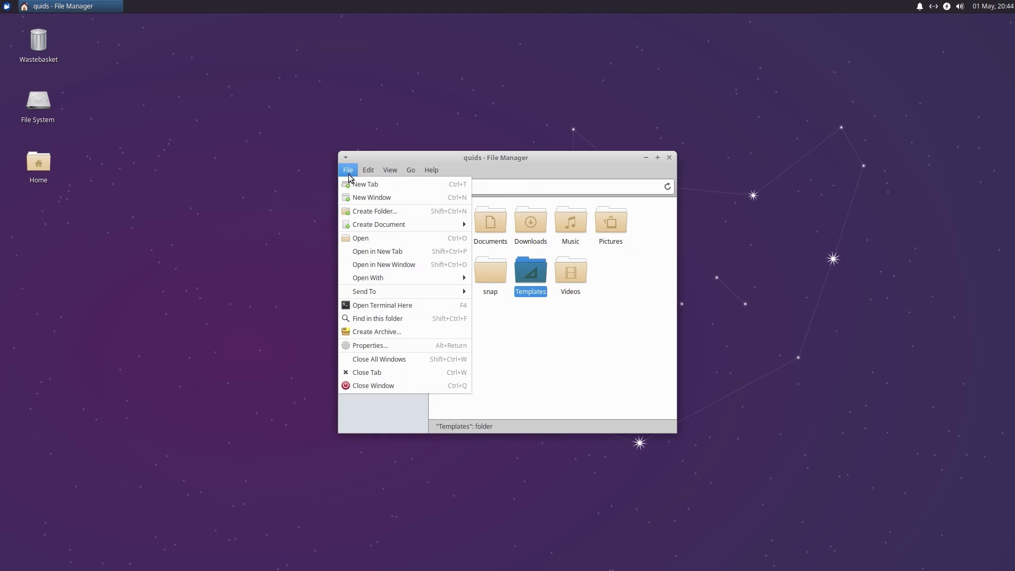
pyautogui.click(528, 327)
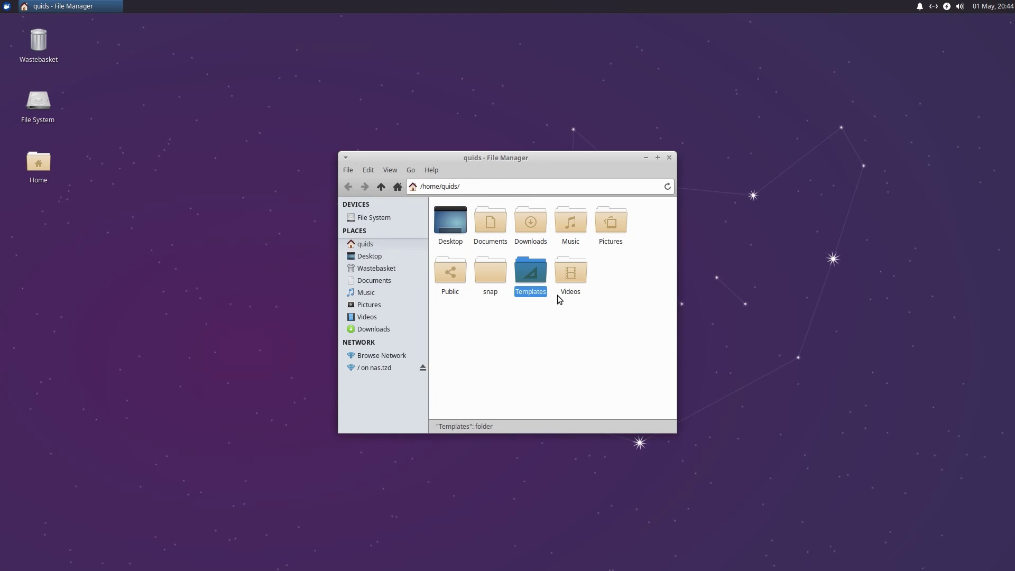
pyautogui.rightClick(529, 275)
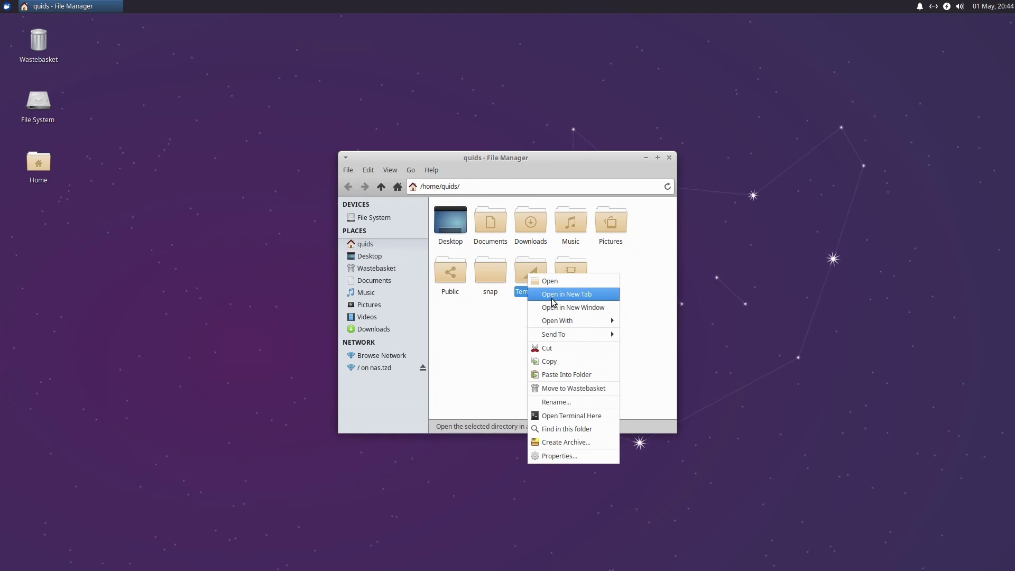
pyautogui.click(516, 308)
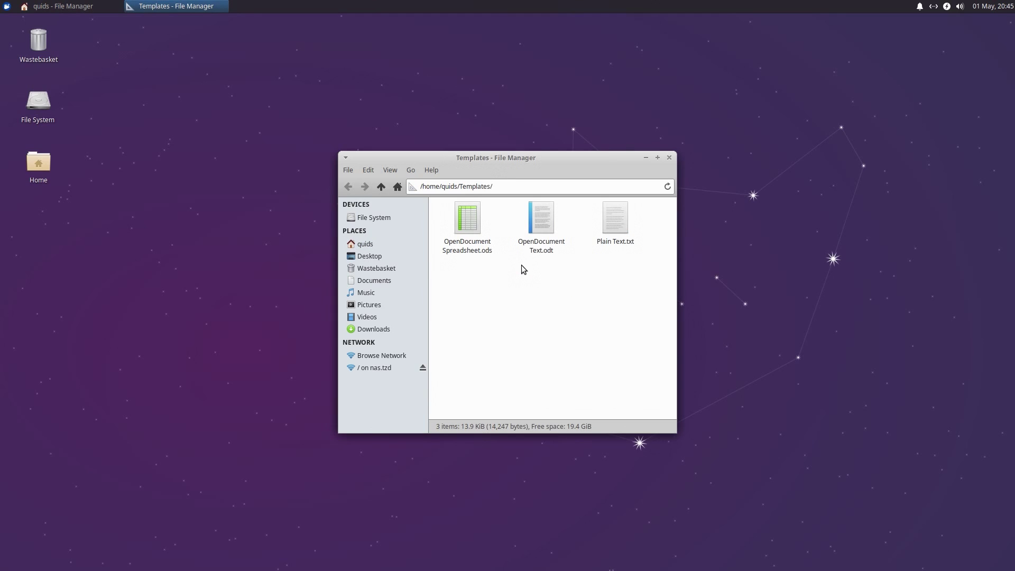
# Step: Close the Templates window and open Downloads in a new Thunar tab
pyautogui.moveTo(472, 159); pyautogui.dragTo(785, 177)
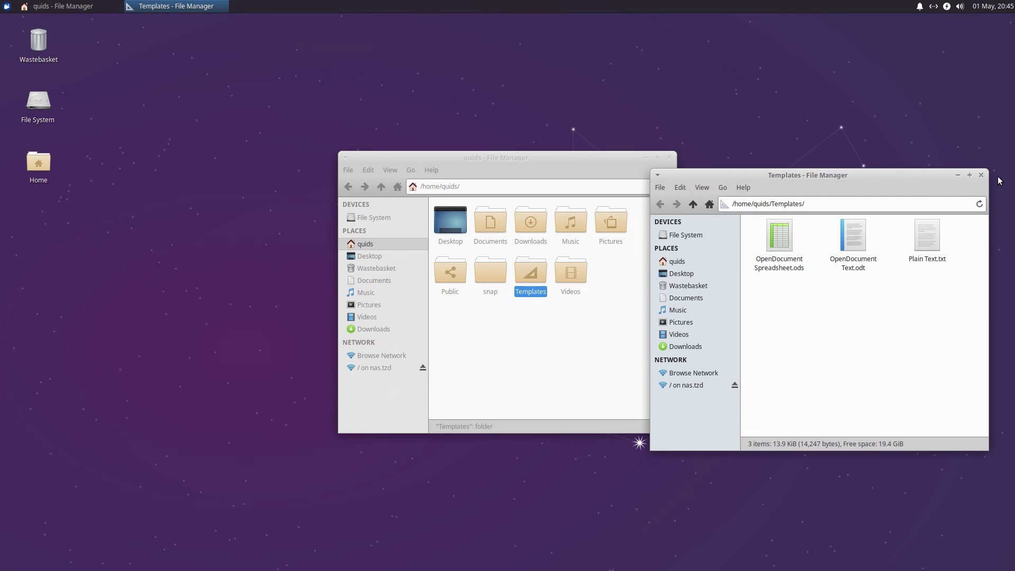
pyautogui.click(980, 175)
pyautogui.rightClick(538, 233)
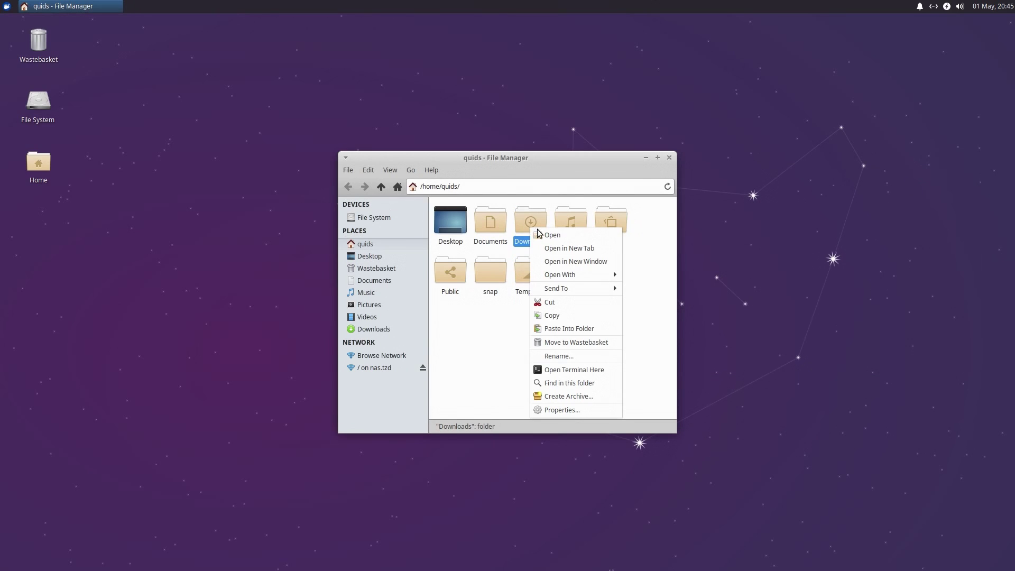
pyautogui.click(563, 253)
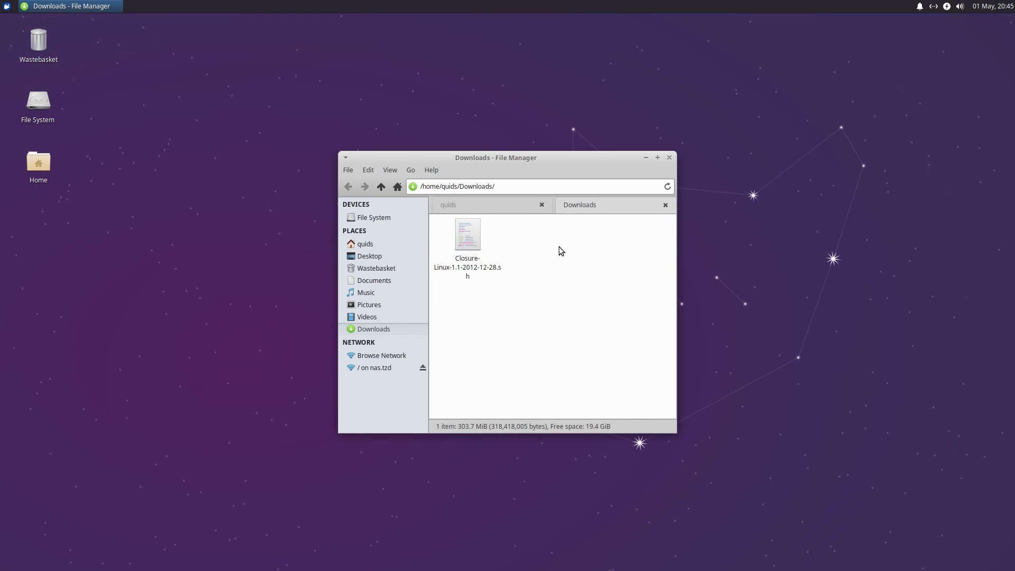
# Step: Connect to nas.tzd and browse to mnt/TV1/Software/Games 2010 - 2019
pyautogui.doubleClick(519, 153)
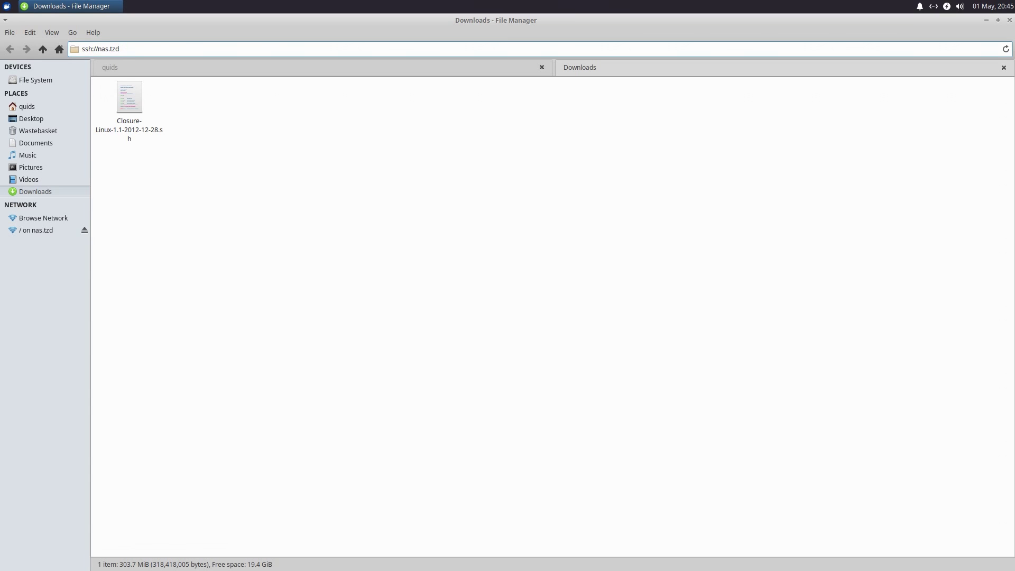
pyautogui.press('Return')
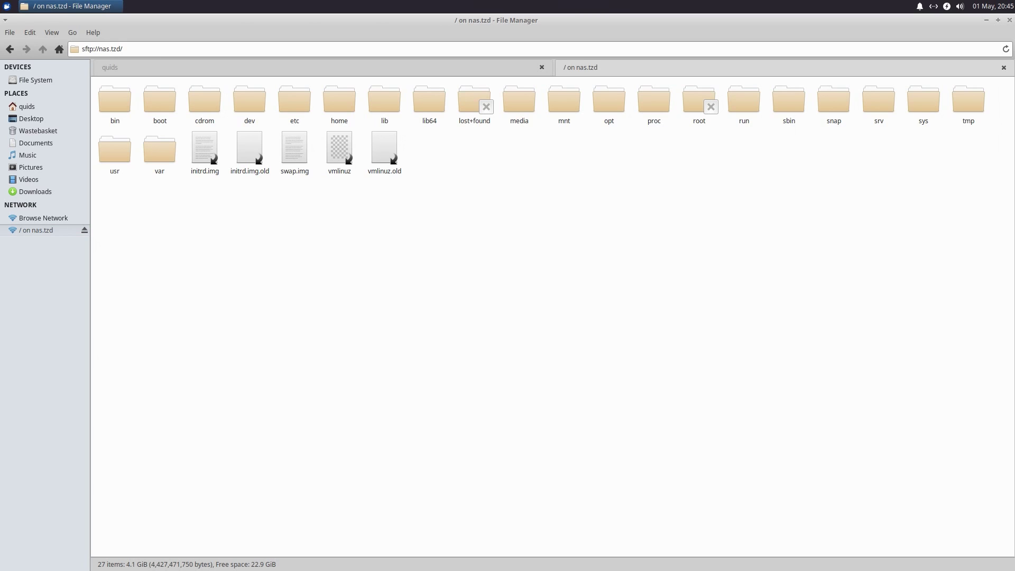
pyautogui.doubleClick(560, 107)
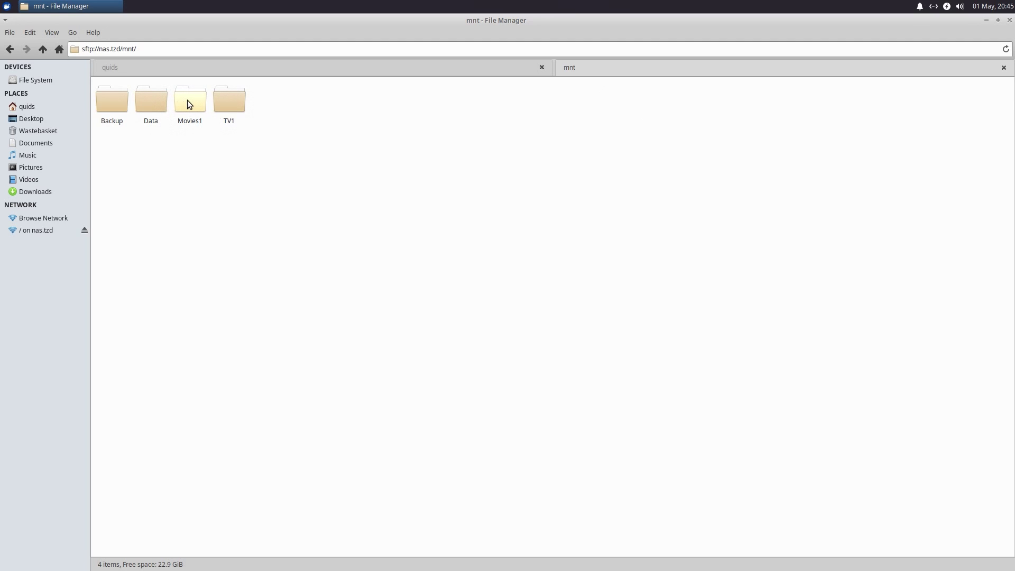
pyautogui.doubleClick(227, 96)
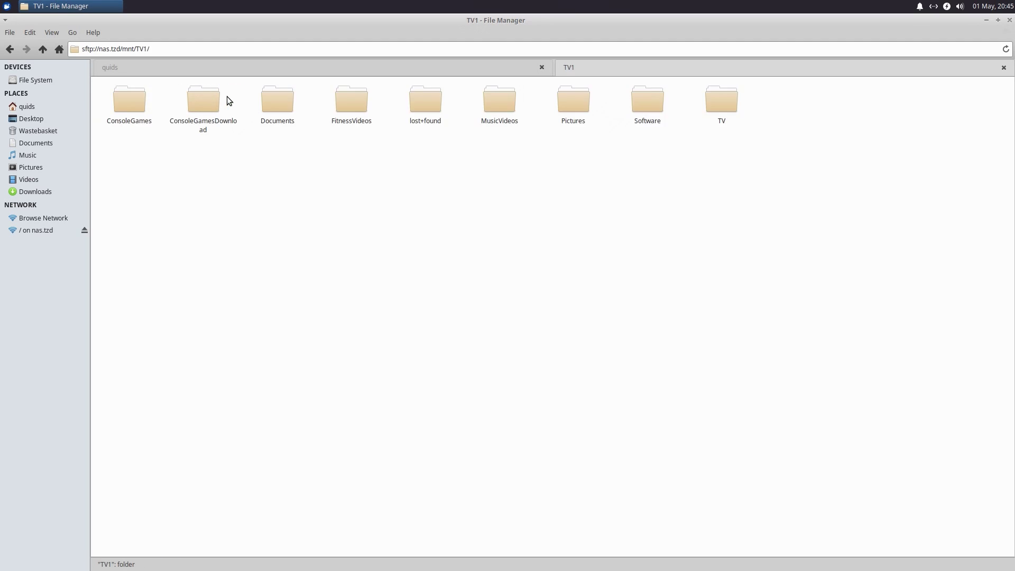
pyautogui.doubleClick(656, 109)
pyautogui.doubleClick(389, 108)
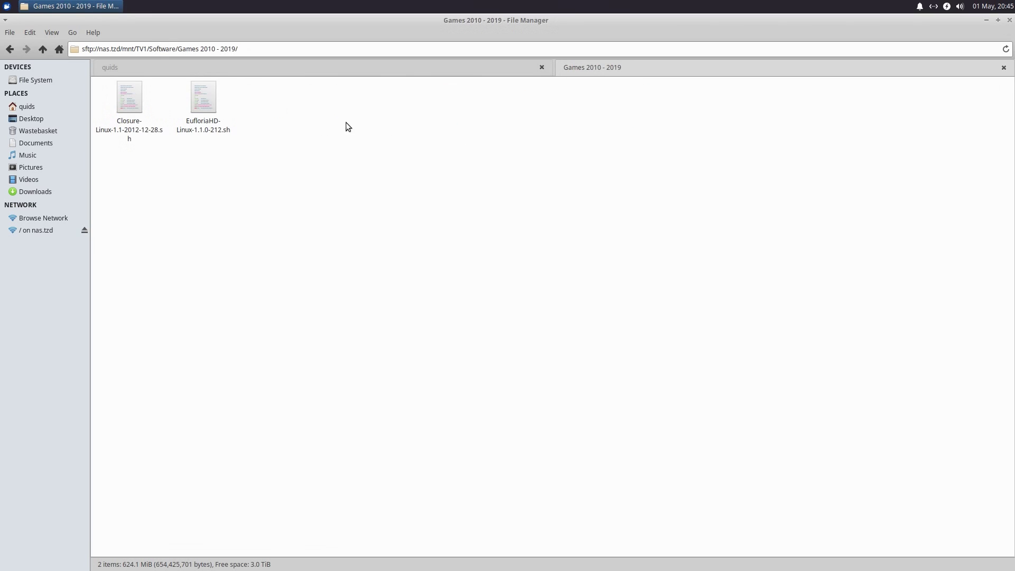
# Step: Copy the EufloriaHD installer and paste it into the local Downloads folder
pyautogui.rightClick(204, 95)
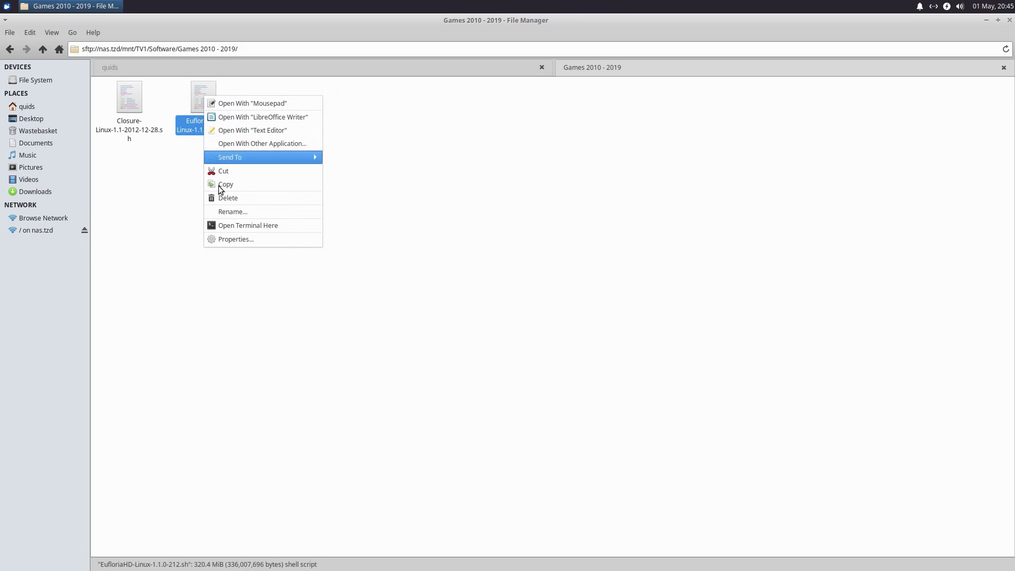
pyautogui.click(235, 185)
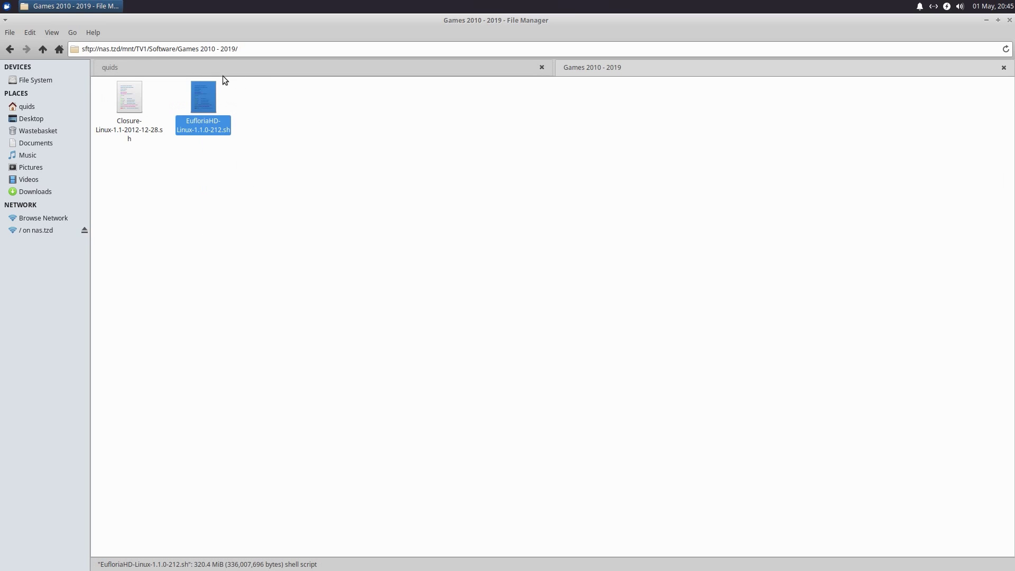
pyautogui.click(287, 65)
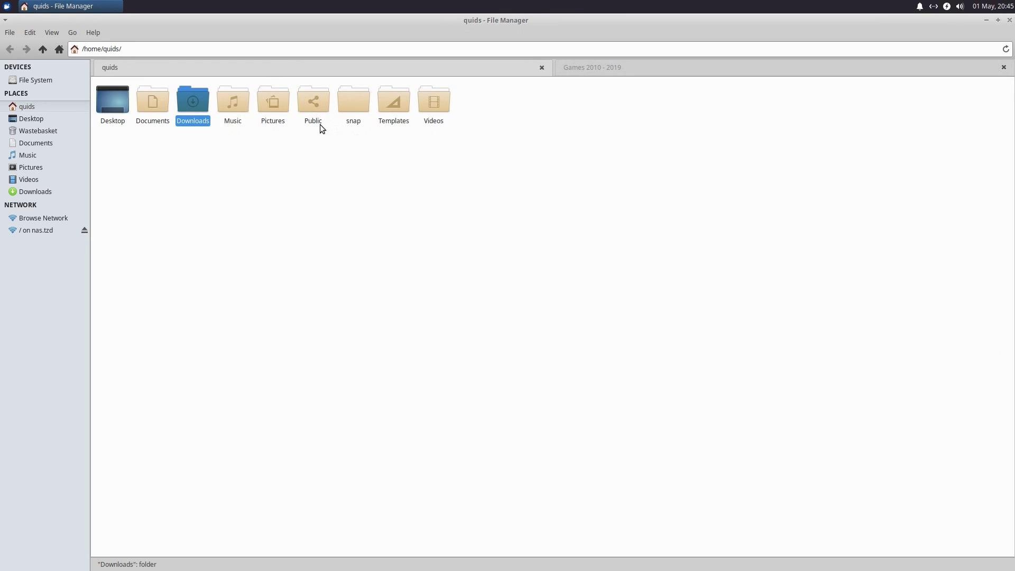
pyautogui.doubleClick(198, 103)
pyautogui.rightClick(220, 103)
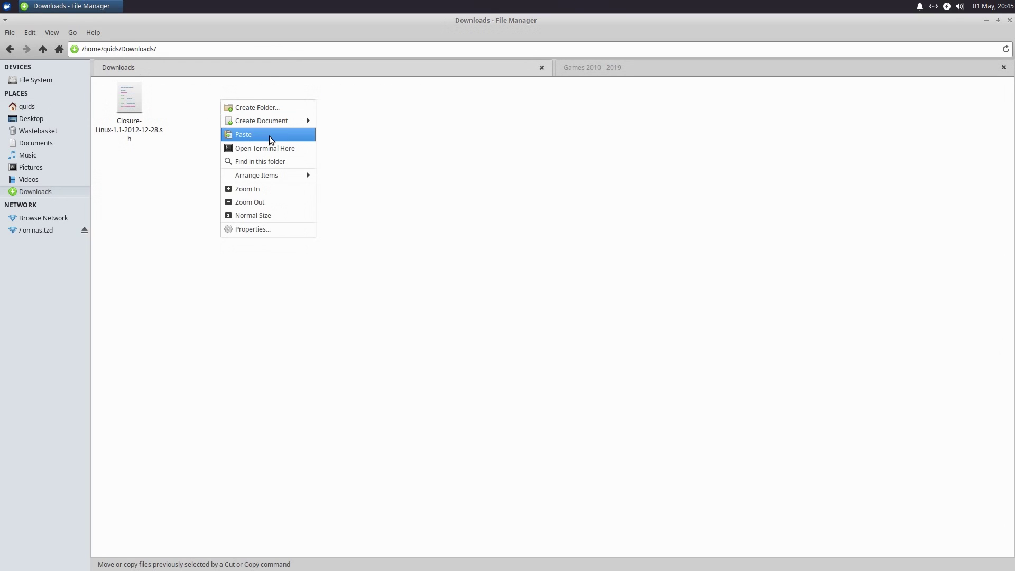
pyautogui.click(269, 138)
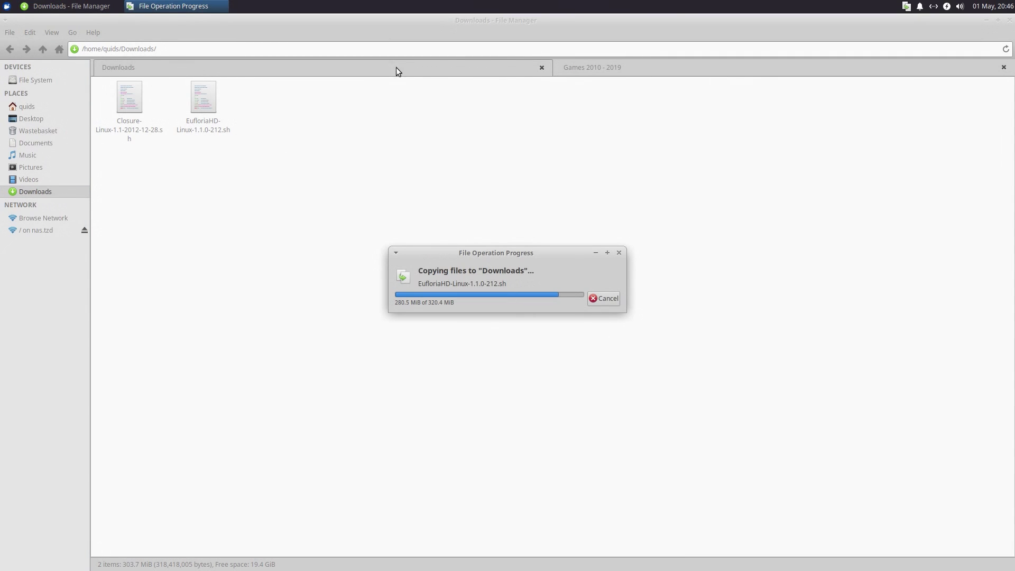
# Step: Show the Games 2010 - 2019 tab as a detailed list, then as a compact list
pyautogui.click(578, 66)
pyautogui.click(52, 32)
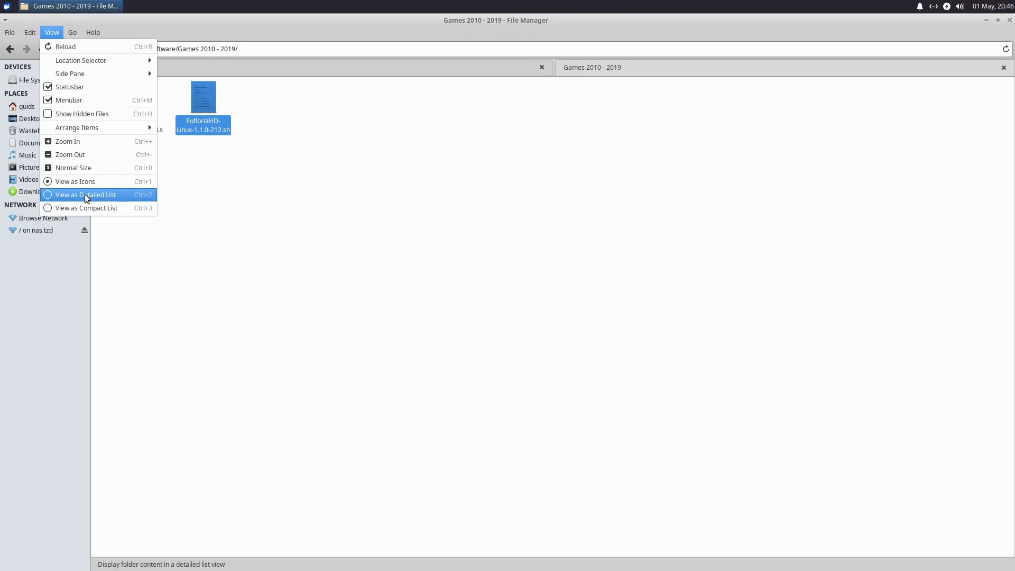
pyautogui.click(84, 194)
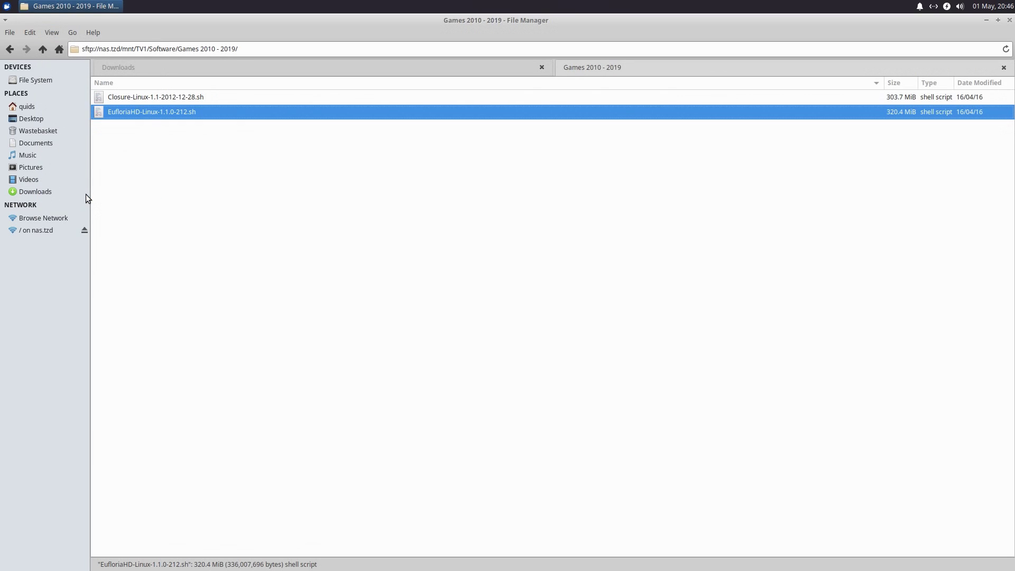
pyautogui.hotkey('ctrl', '2')
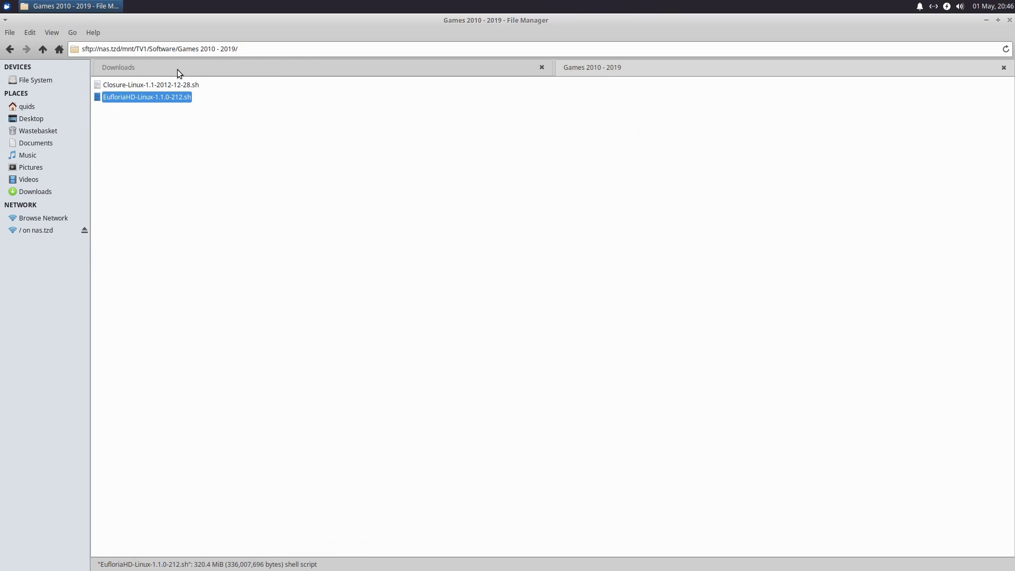
# Step: Flip between the Downloads and Games tabs, close the window, and reopen Home's Downloads folder
pyautogui.click(213, 66)
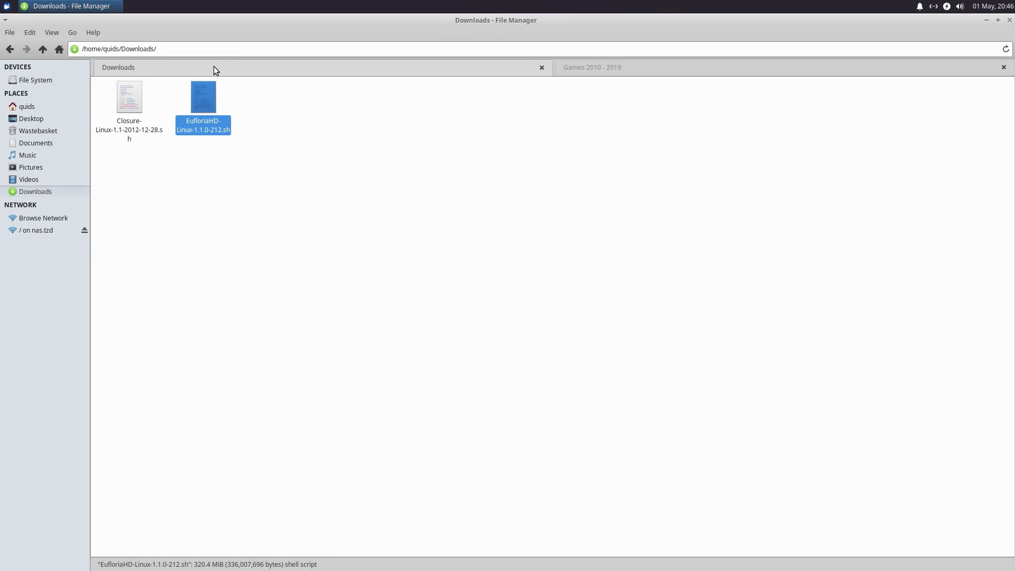
pyautogui.click(559, 67)
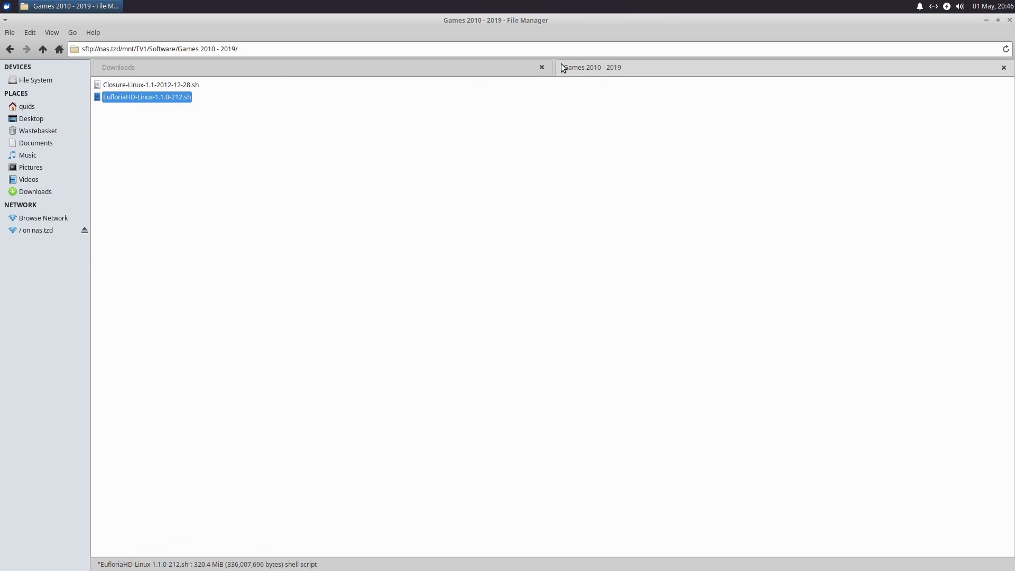
pyautogui.click(1008, 20)
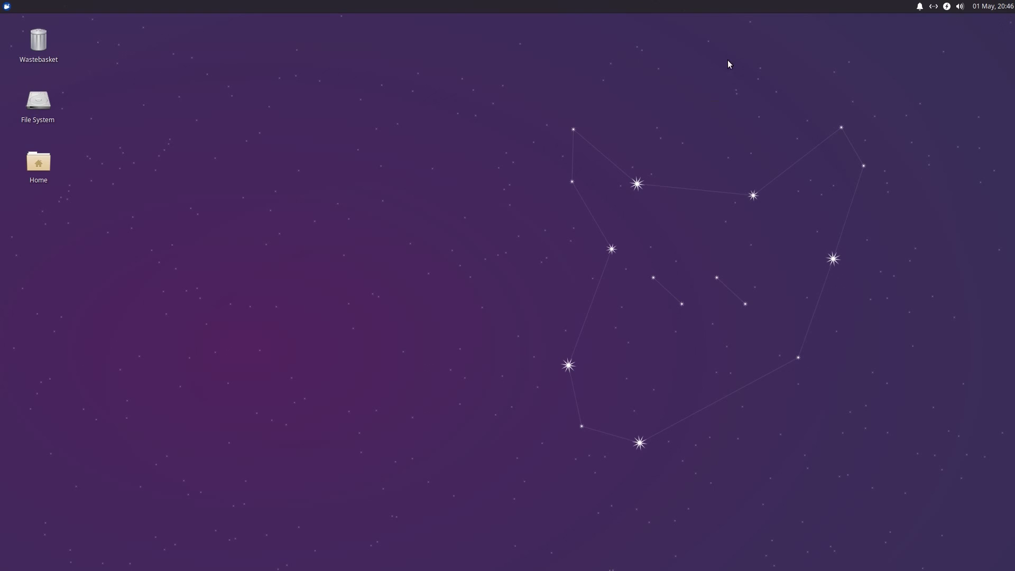
pyautogui.doubleClick(43, 161)
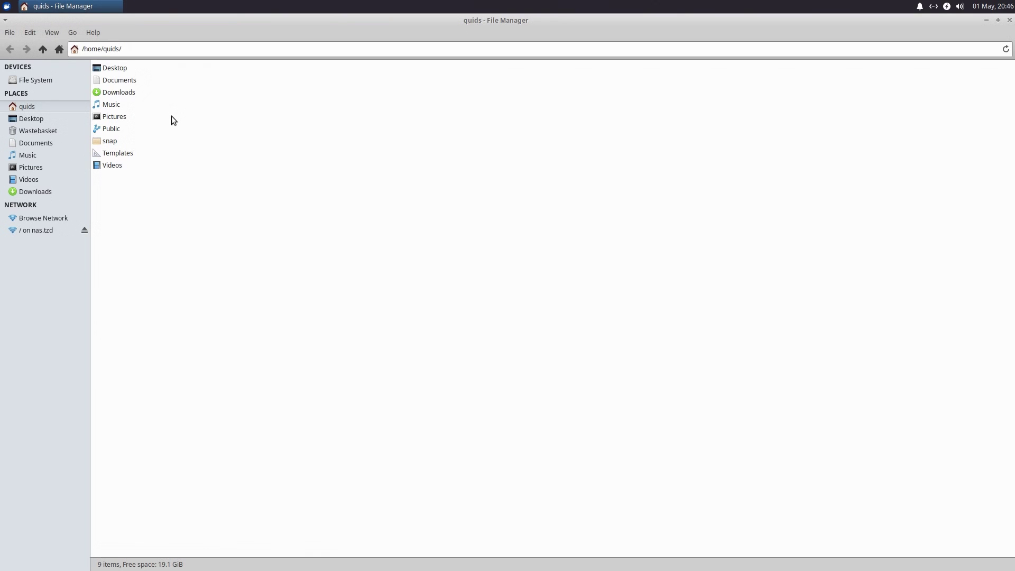
pyautogui.doubleClick(119, 92)
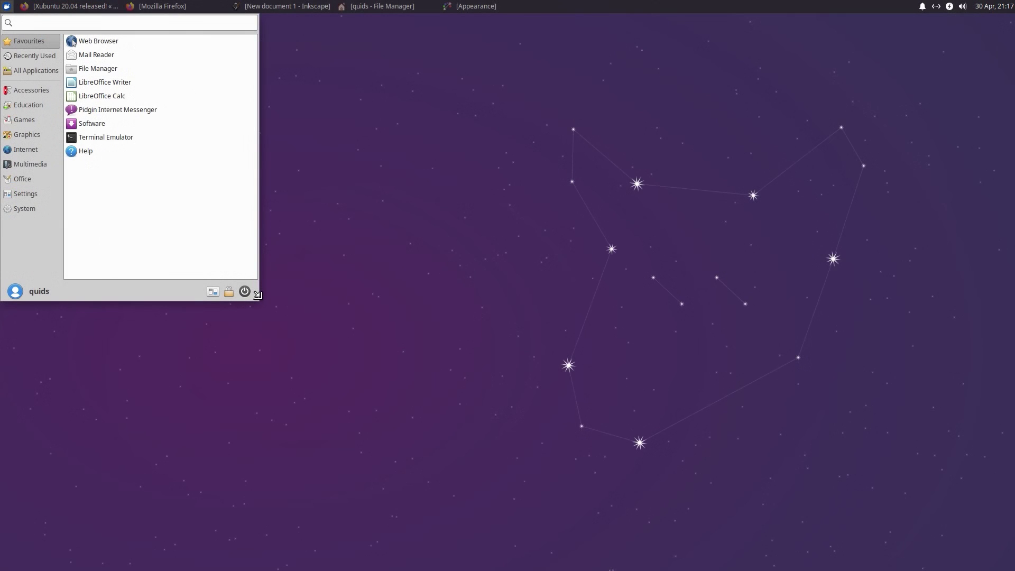
# Step: Enlarge the applications menu, launch Settings Manager and view the Notifications settings
pyautogui.moveTo(258, 295); pyautogui.dragTo(297, 322)
pyautogui.click(253, 314)
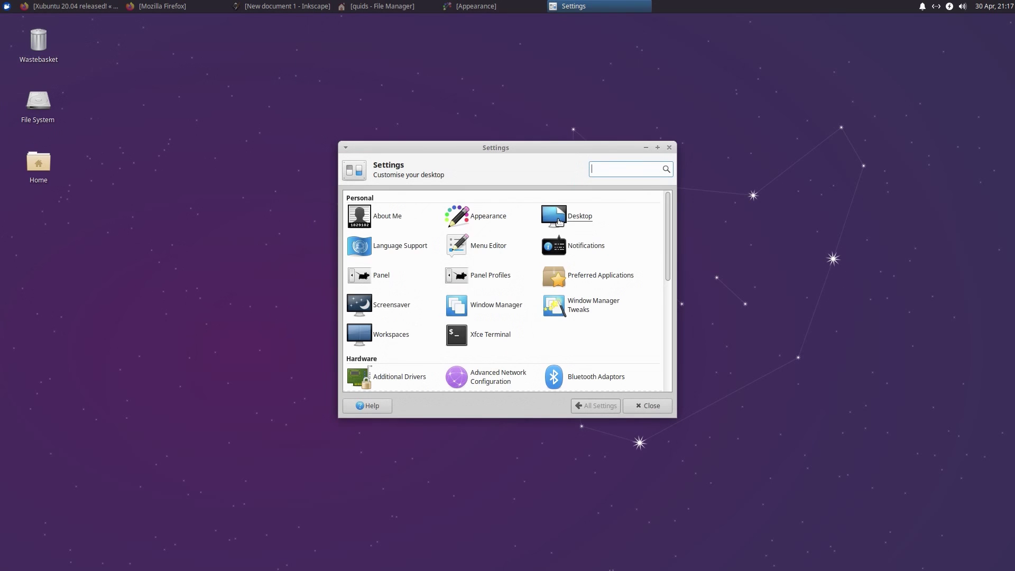
pyautogui.click(585, 245)
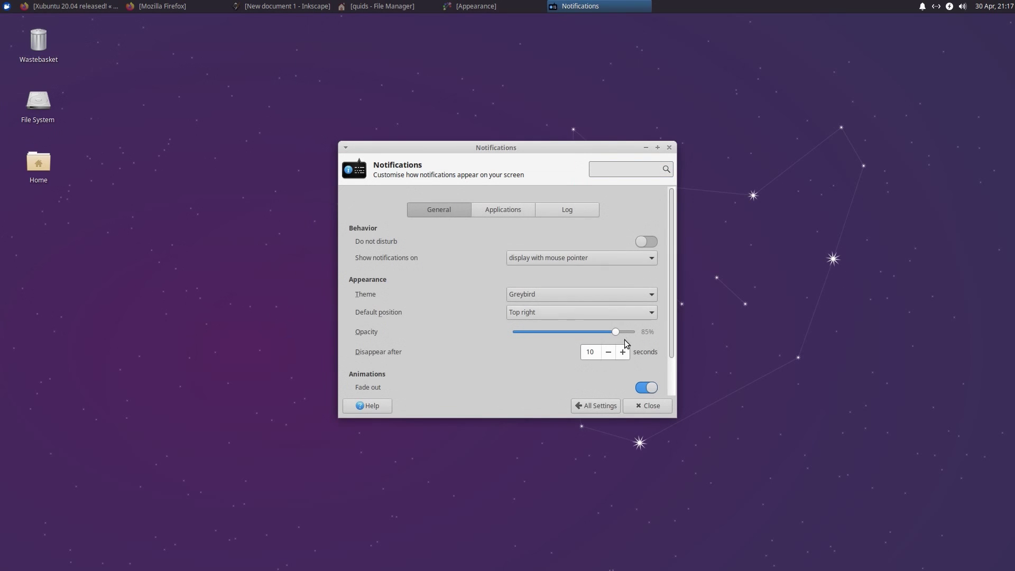
pyautogui.click(595, 405)
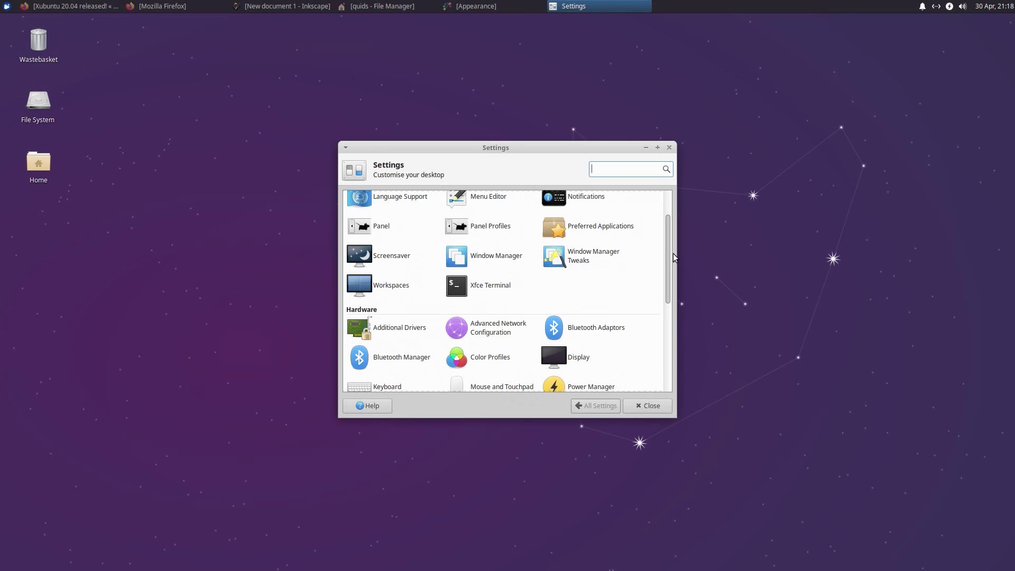
# Step: Visit the Color Profiles and Accessibility settings, returning to All Settings afterwards
pyautogui.scroll(-4, 673, 253)
pyautogui.moveTo(677, 266); pyautogui.dragTo(687, 306)
pyautogui.click(480, 242)
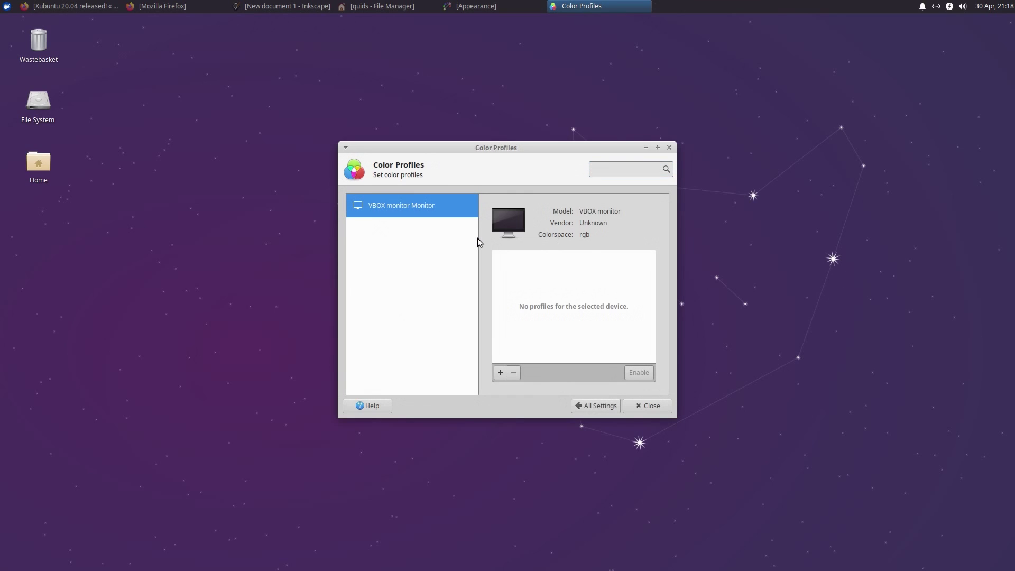
pyautogui.click(392, 343)
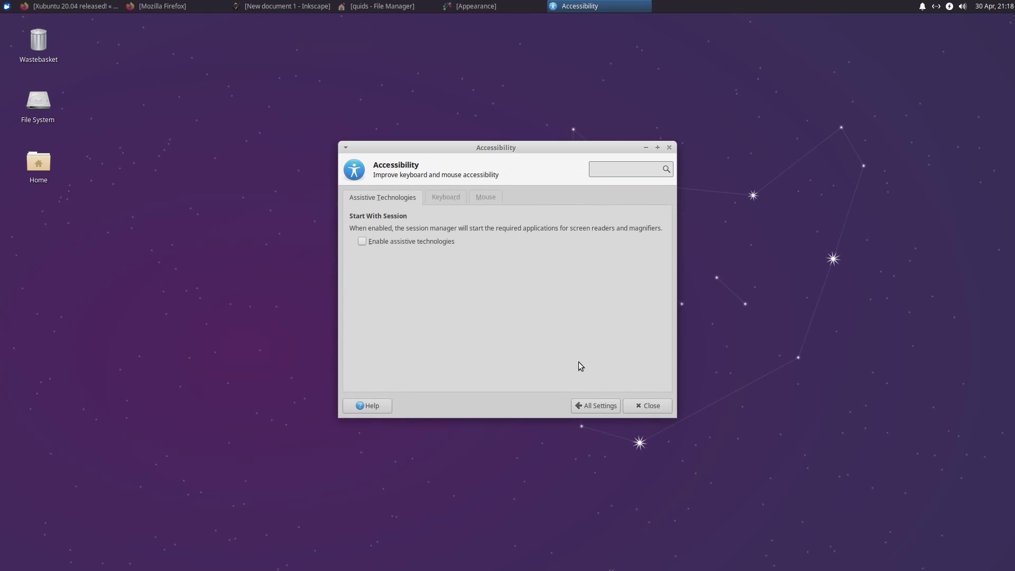
pyautogui.click(595, 406)
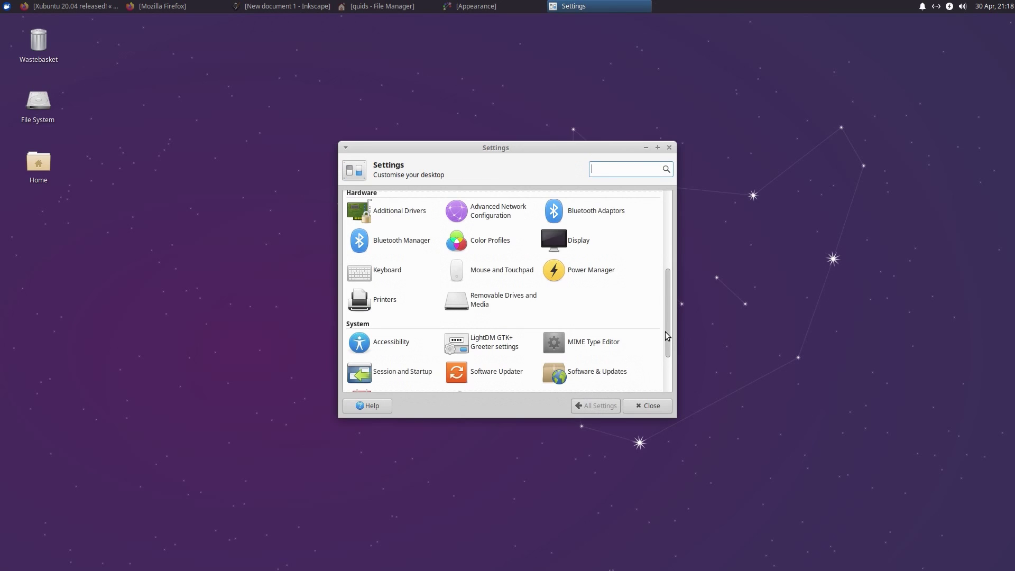
pyautogui.moveTo(667, 337); pyautogui.dragTo(652, 296)
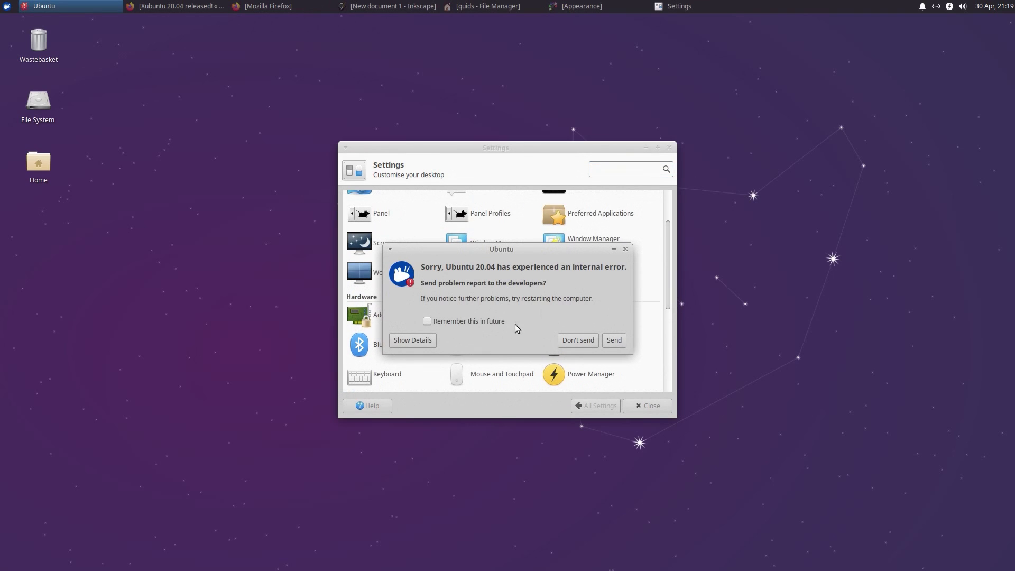
# Step: Expand the error report's details, then dismiss it with Don't send
pyautogui.click(422, 342)
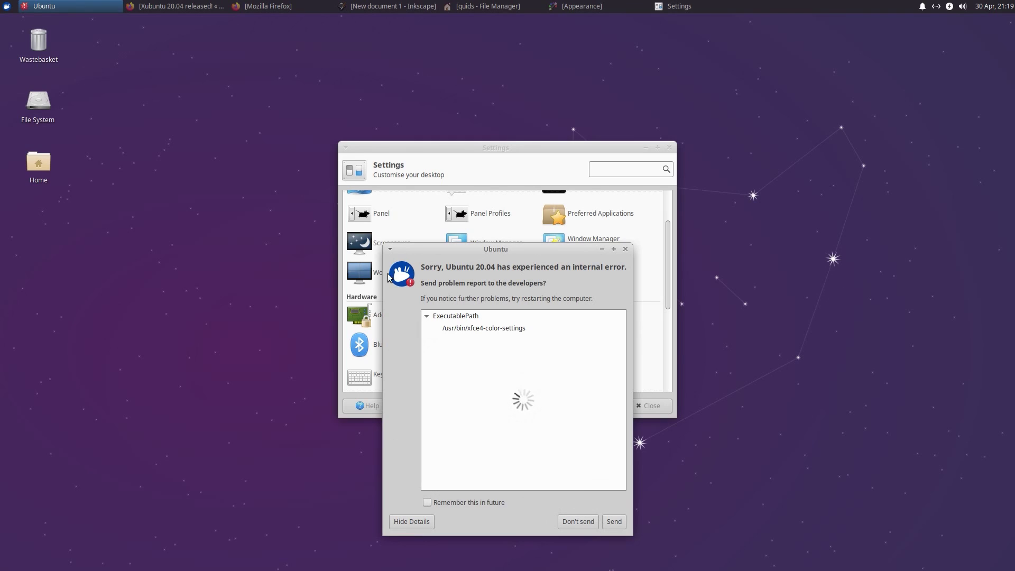
pyautogui.click(625, 249)
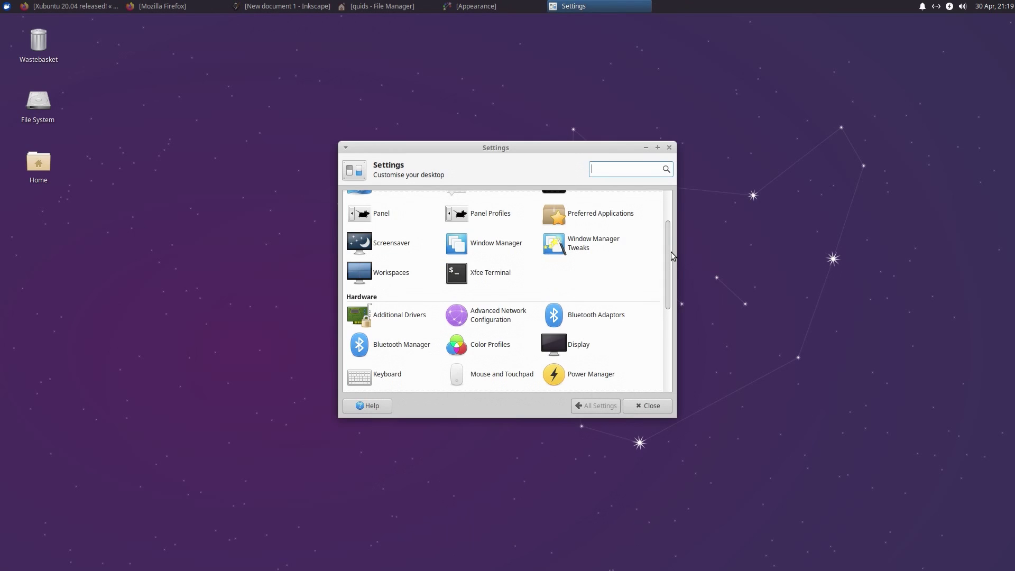
pyautogui.click(588, 244)
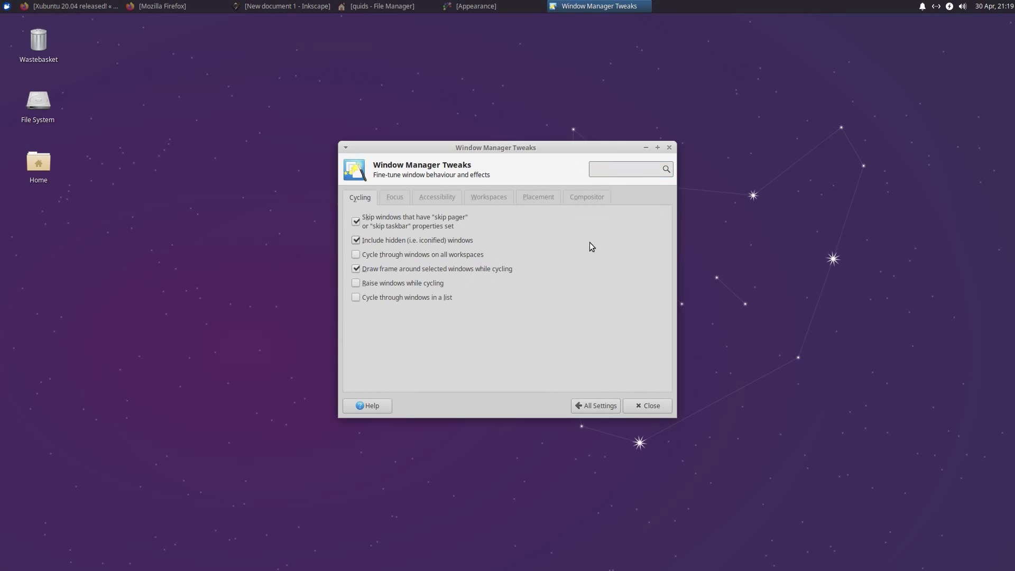
pyautogui.click(392, 199)
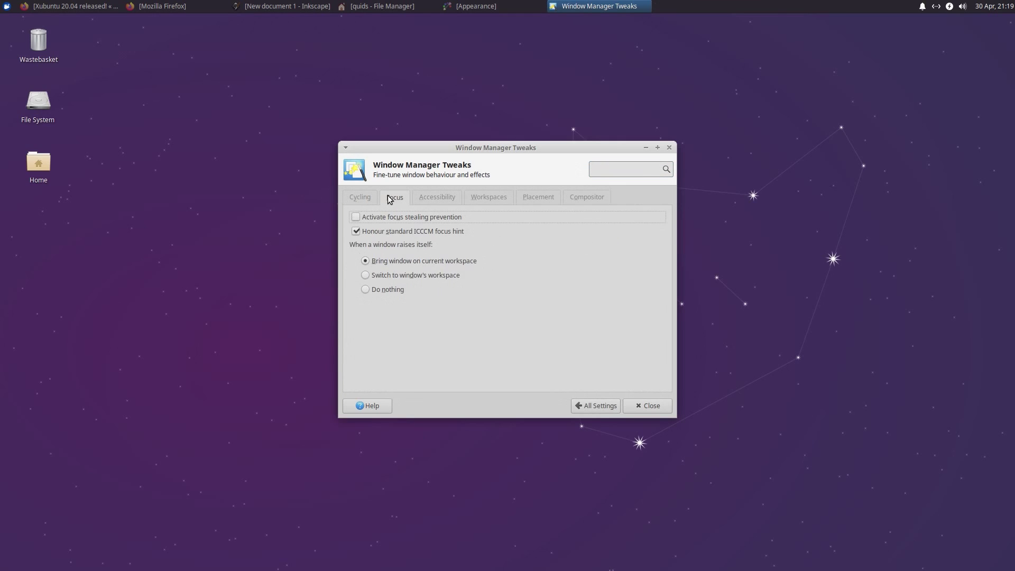
pyautogui.click(437, 198)
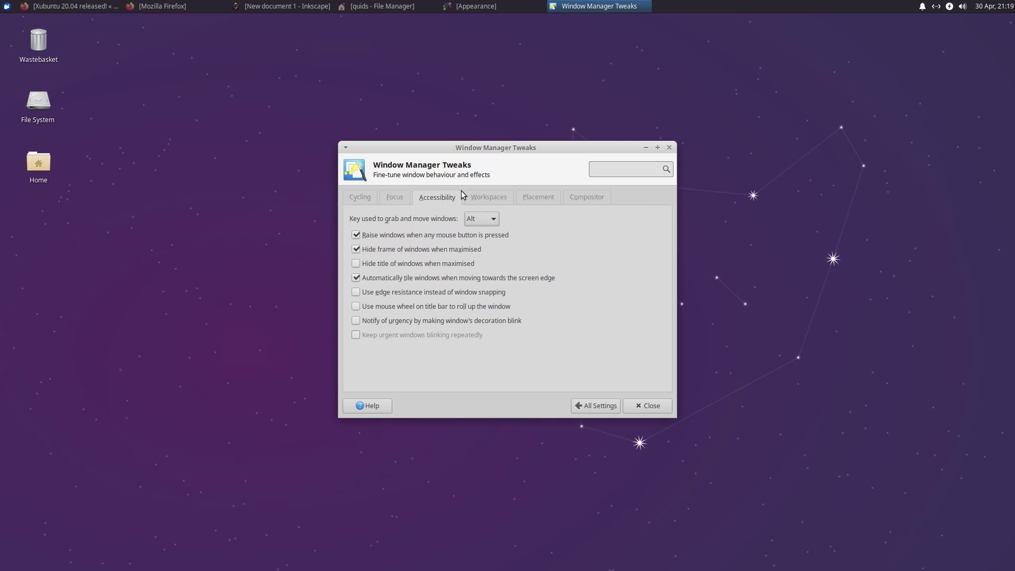
pyautogui.click(492, 196)
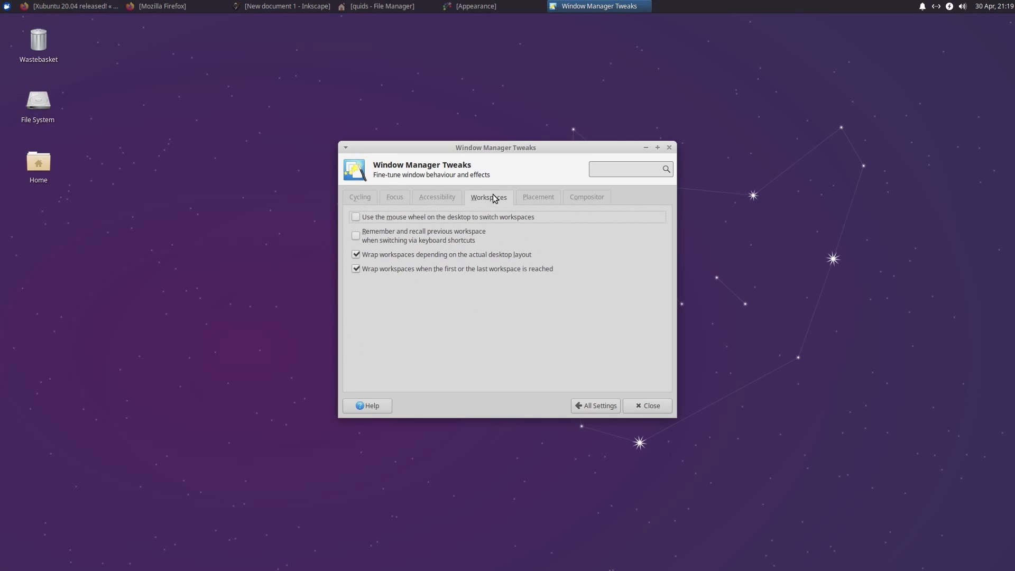
pyautogui.click(547, 198)
pyautogui.click(585, 197)
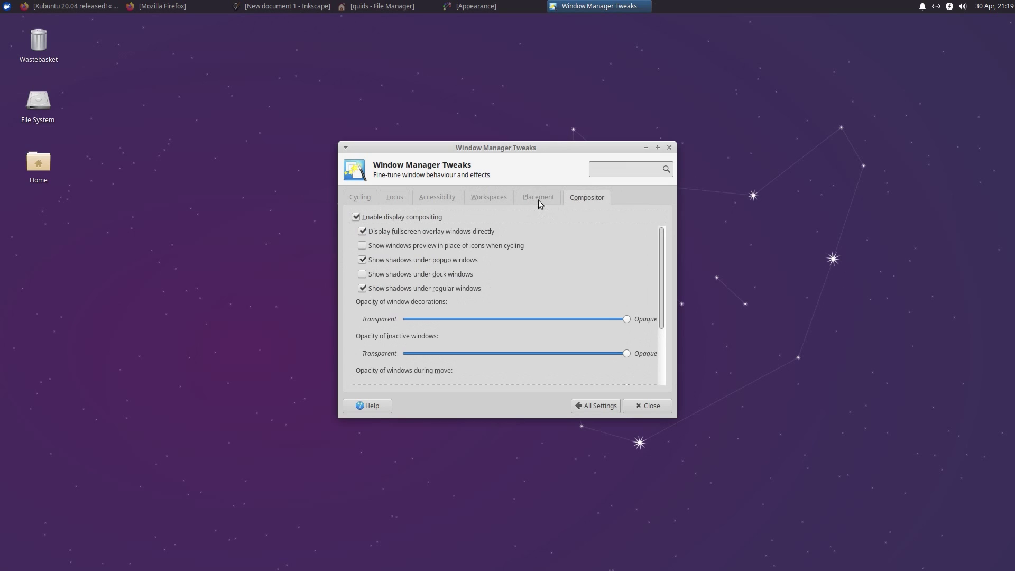
pyautogui.click(362, 197)
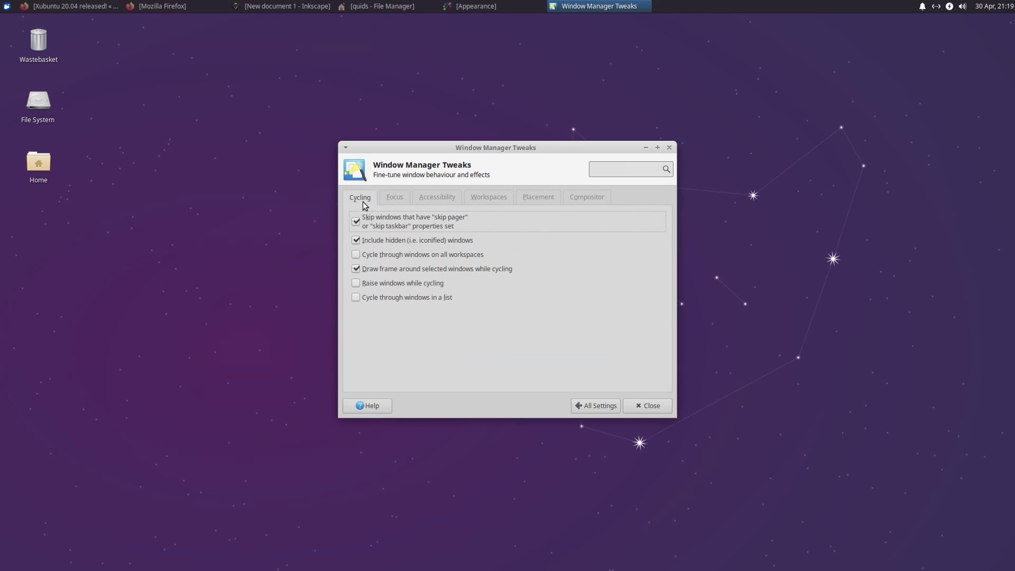
pyautogui.click(596, 405)
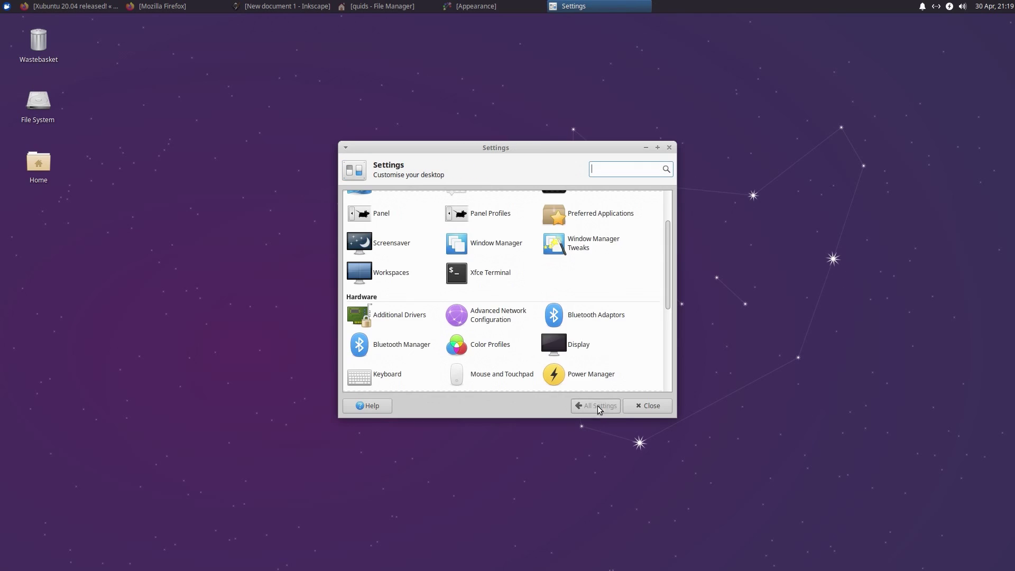
pyautogui.click(664, 351)
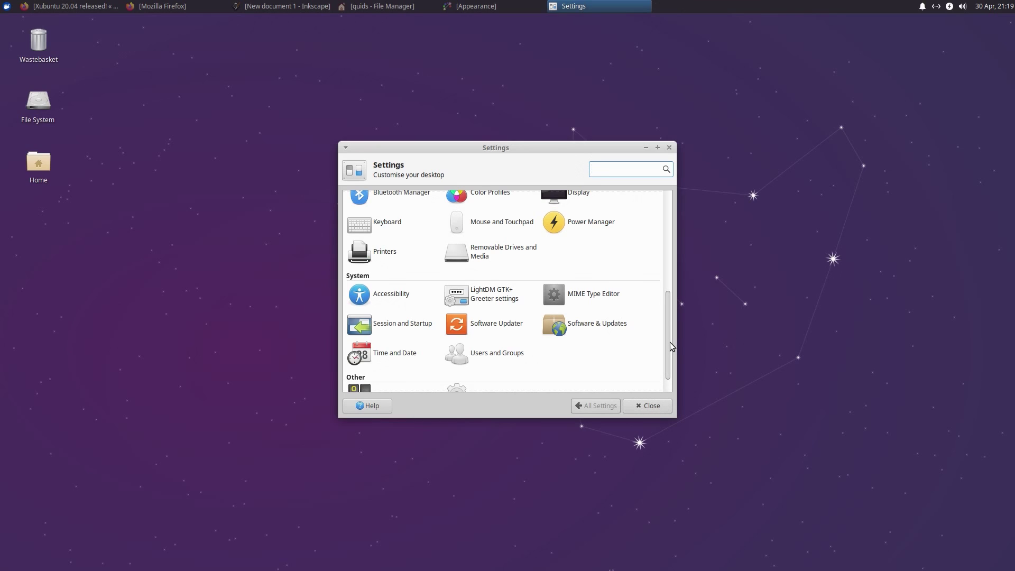
pyautogui.scroll(-1, 670, 344)
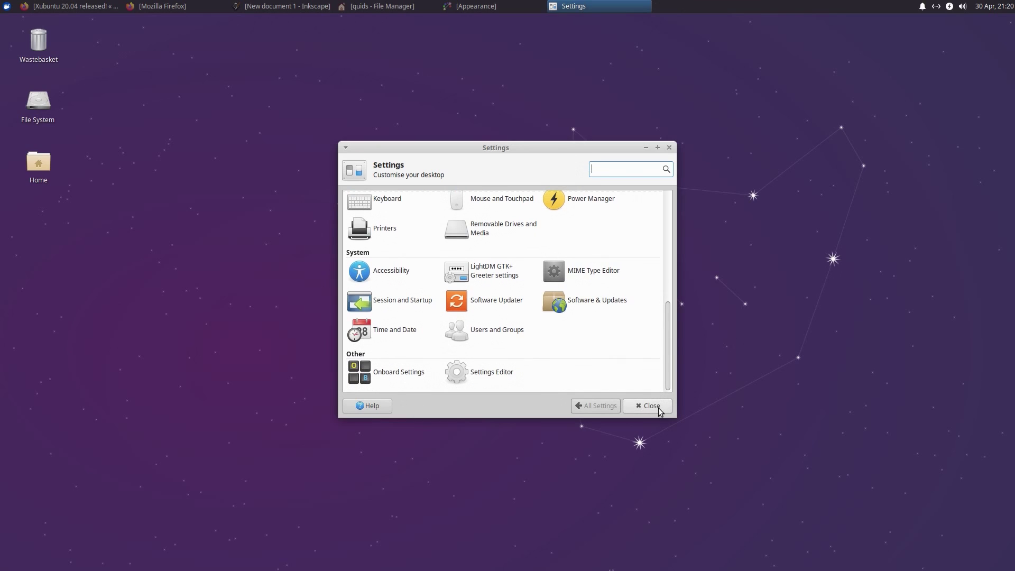